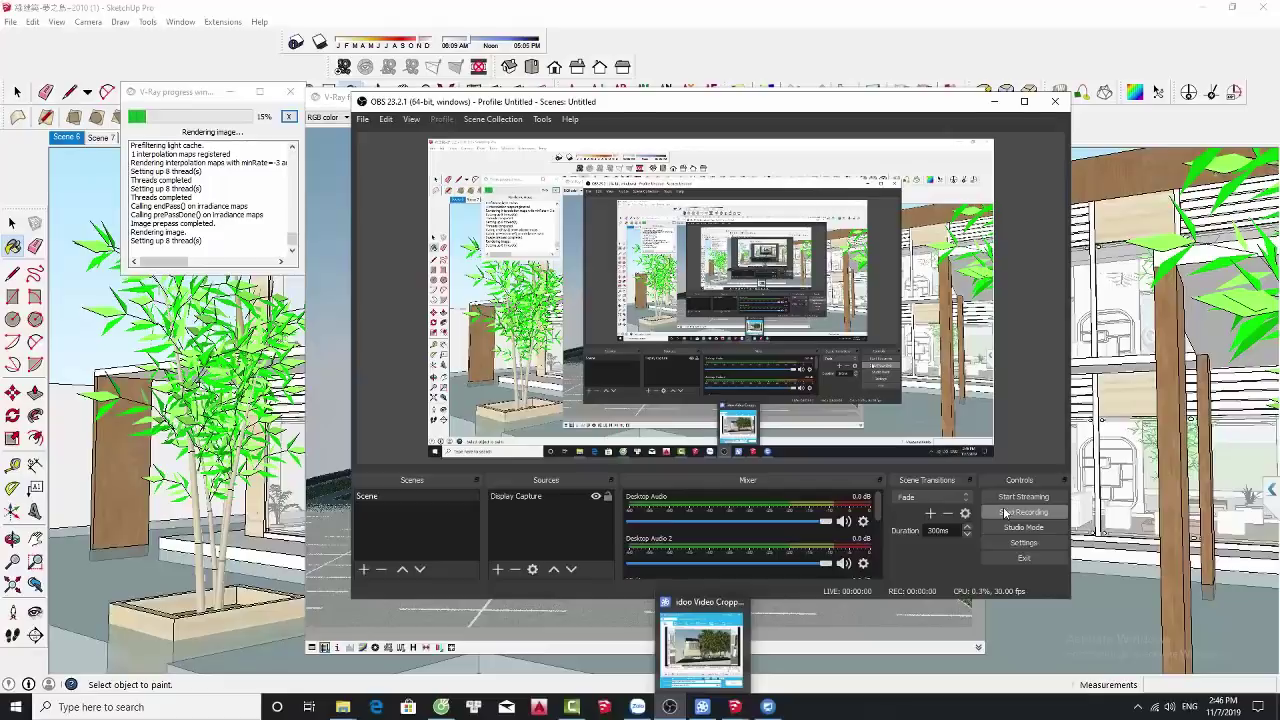
# - Minimize OBS Studio and bring the Camtasia Studio project window to the front
pyautogui.click(994, 101)
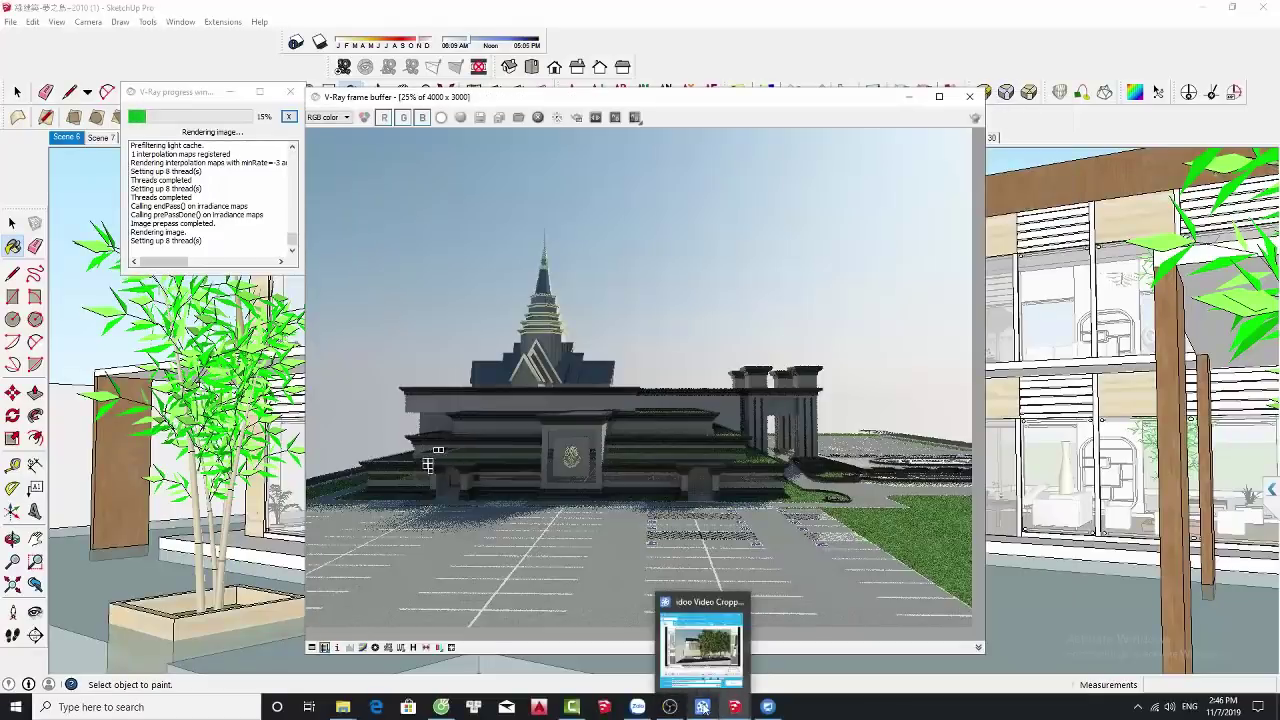
pyautogui.click(574, 708)
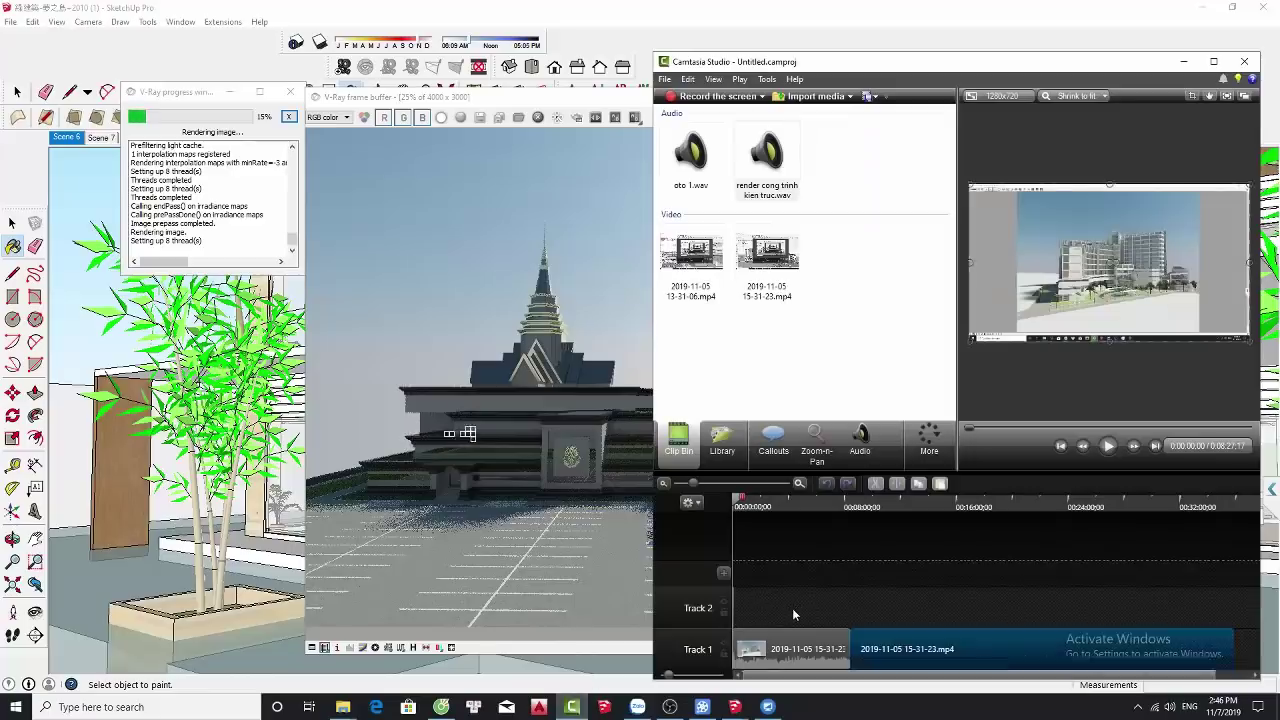
# - Delete the opening section of the Track 1 clip and move the rest to 0:00
pyautogui.click(800, 655)
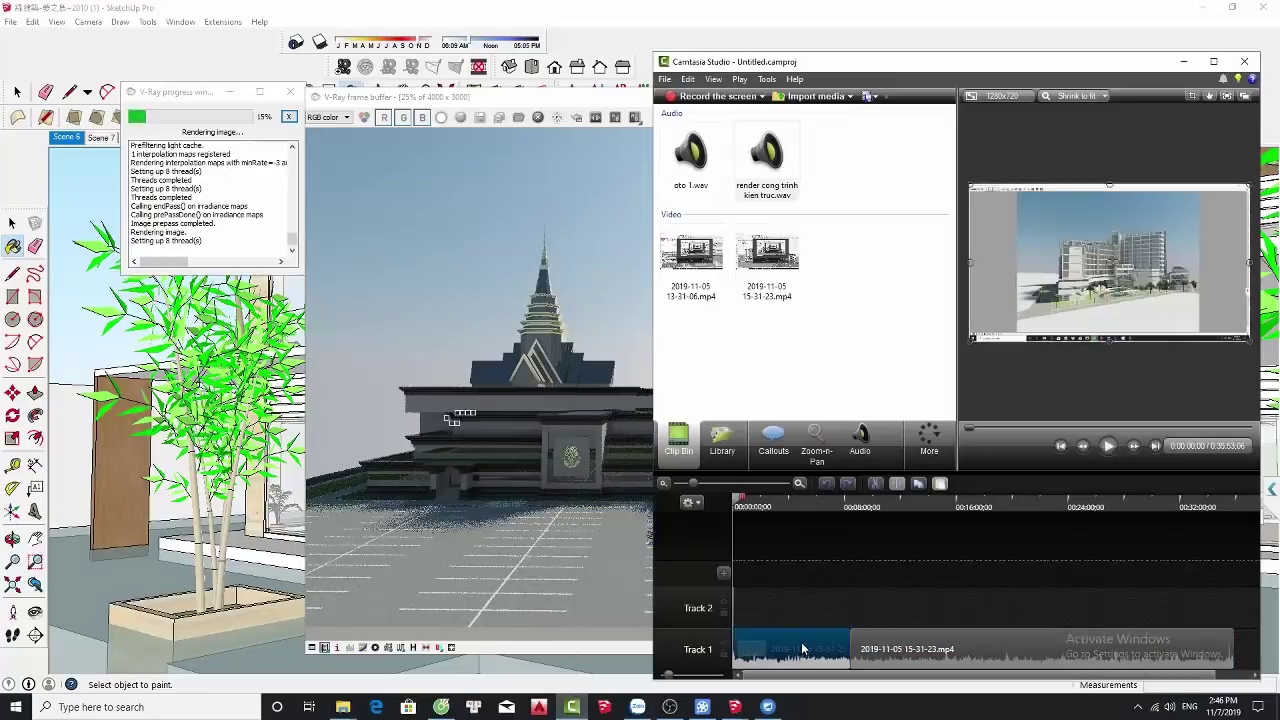
pyautogui.press('Delete')
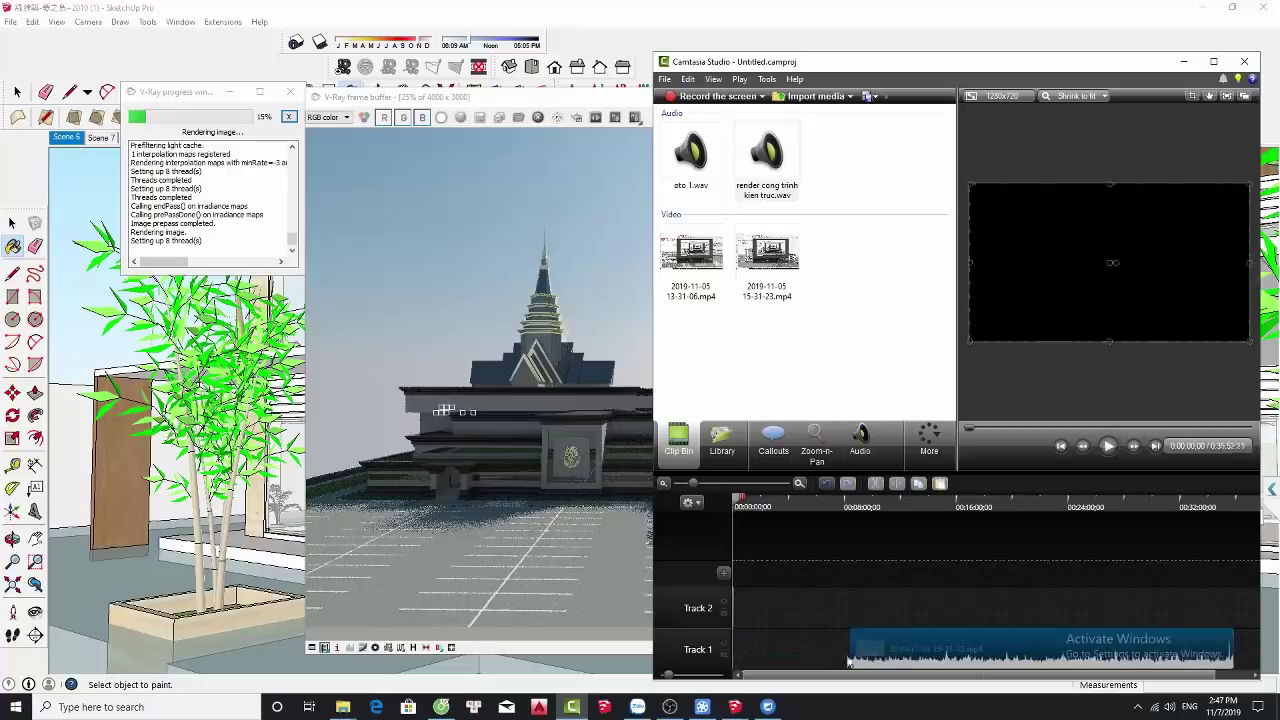
pyautogui.moveTo(862, 649); pyautogui.dragTo(748, 649)
# - Split the clip at 8:06, delete the second piece, and zoom the timeline in
pyautogui.moveTo(741, 507); pyautogui.dragTo(848, 505)
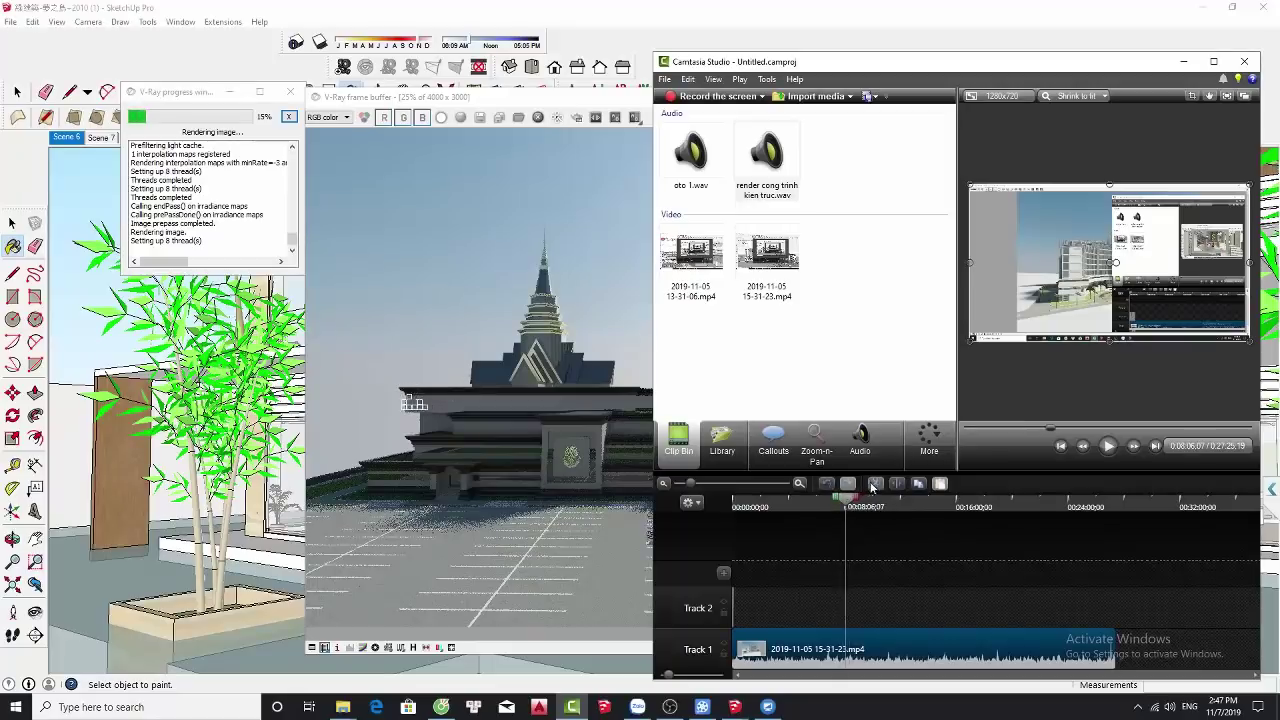
pyautogui.click(897, 484)
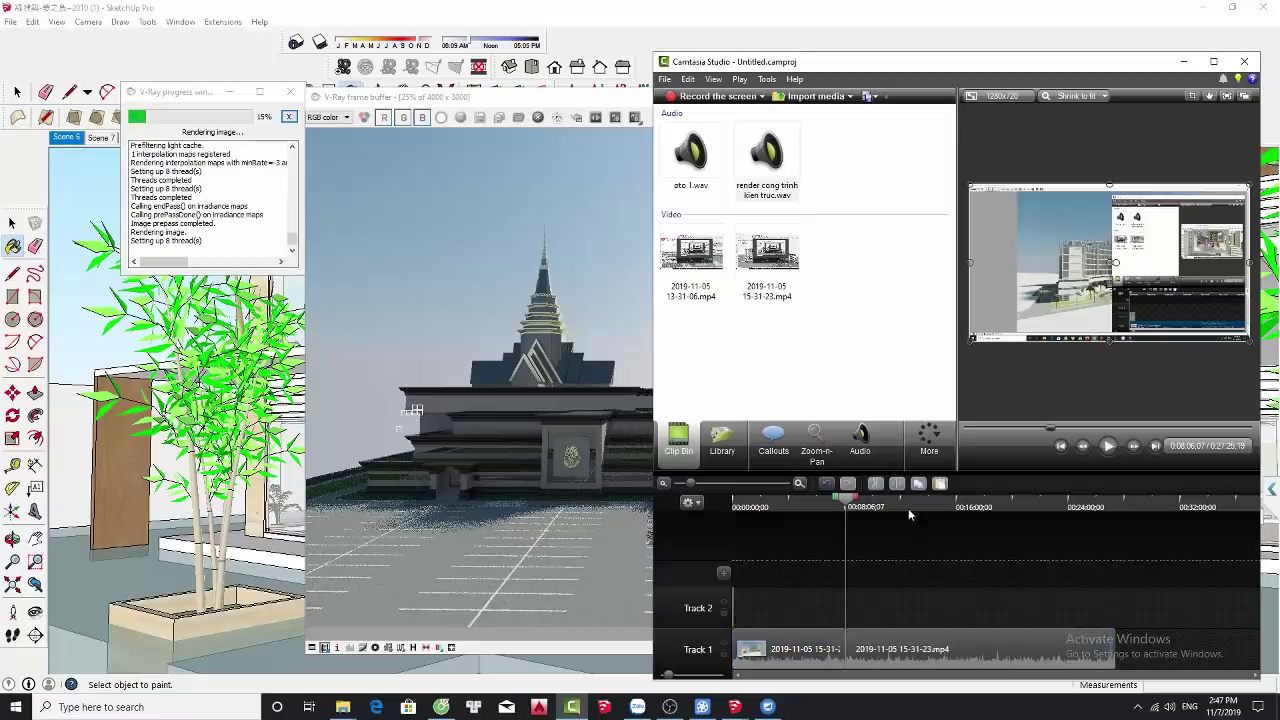
pyautogui.click(906, 645)
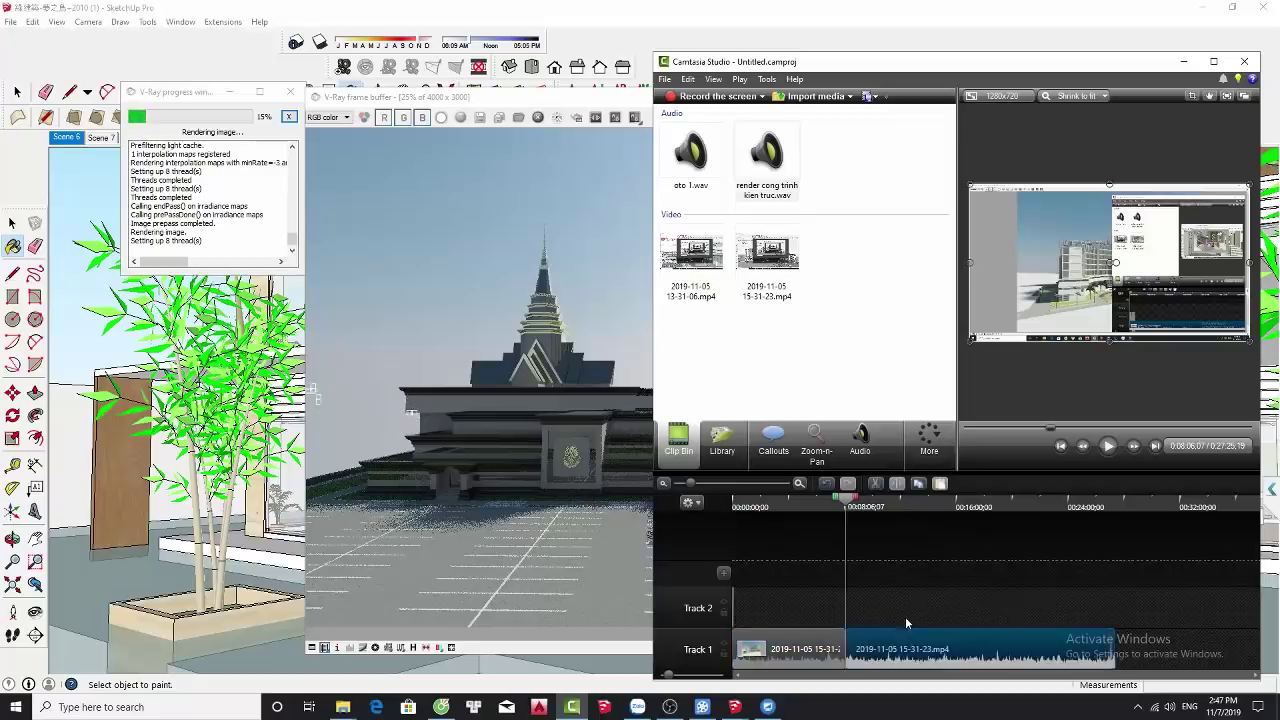
pyautogui.moveTo(848, 500); pyautogui.dragTo(735, 503)
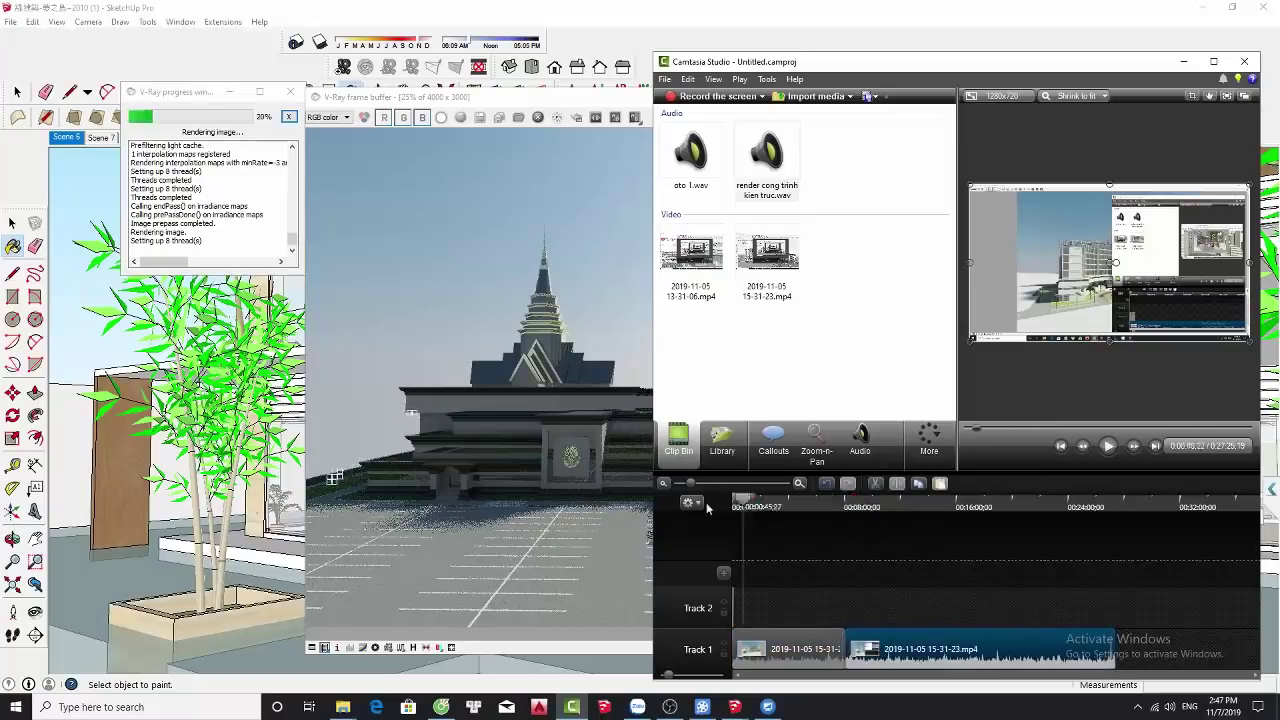
pyautogui.press('Delete')
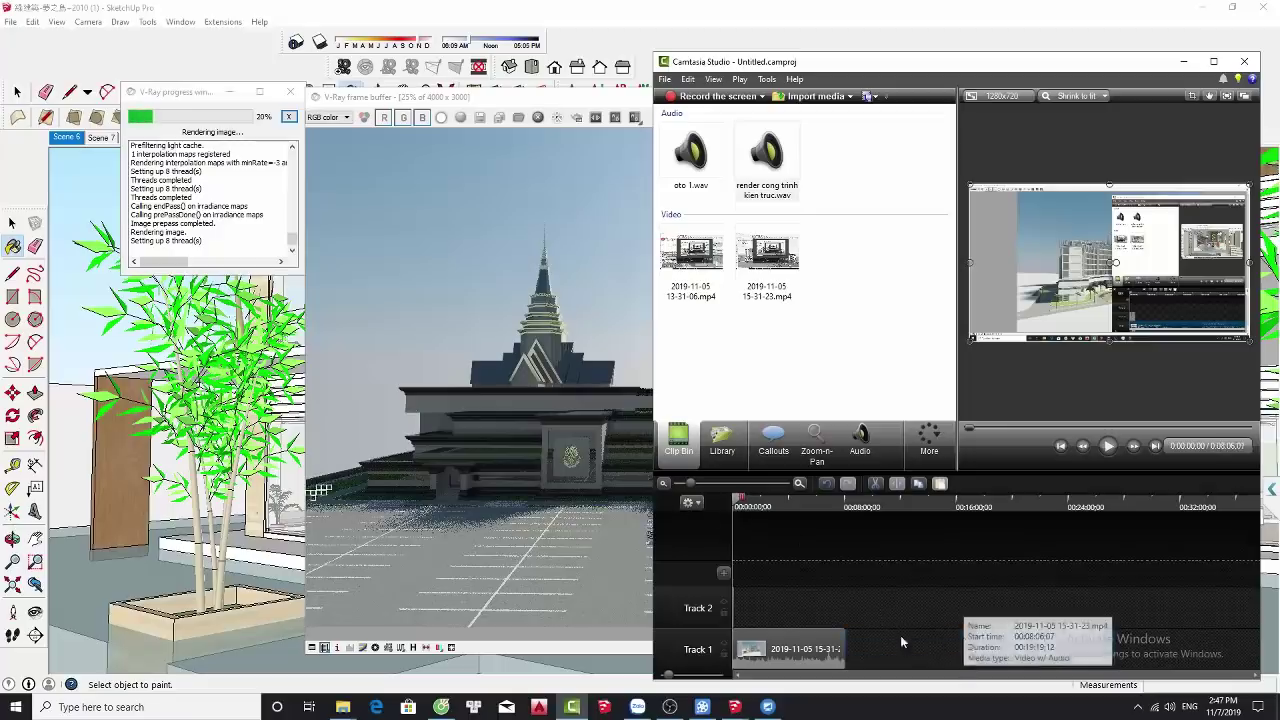
pyautogui.moveTo(692, 484)
pyautogui.mouseDown()
pyautogui.moveTo(762, 487)
pyautogui.moveTo(733, 487)
pyautogui.mouseUp()
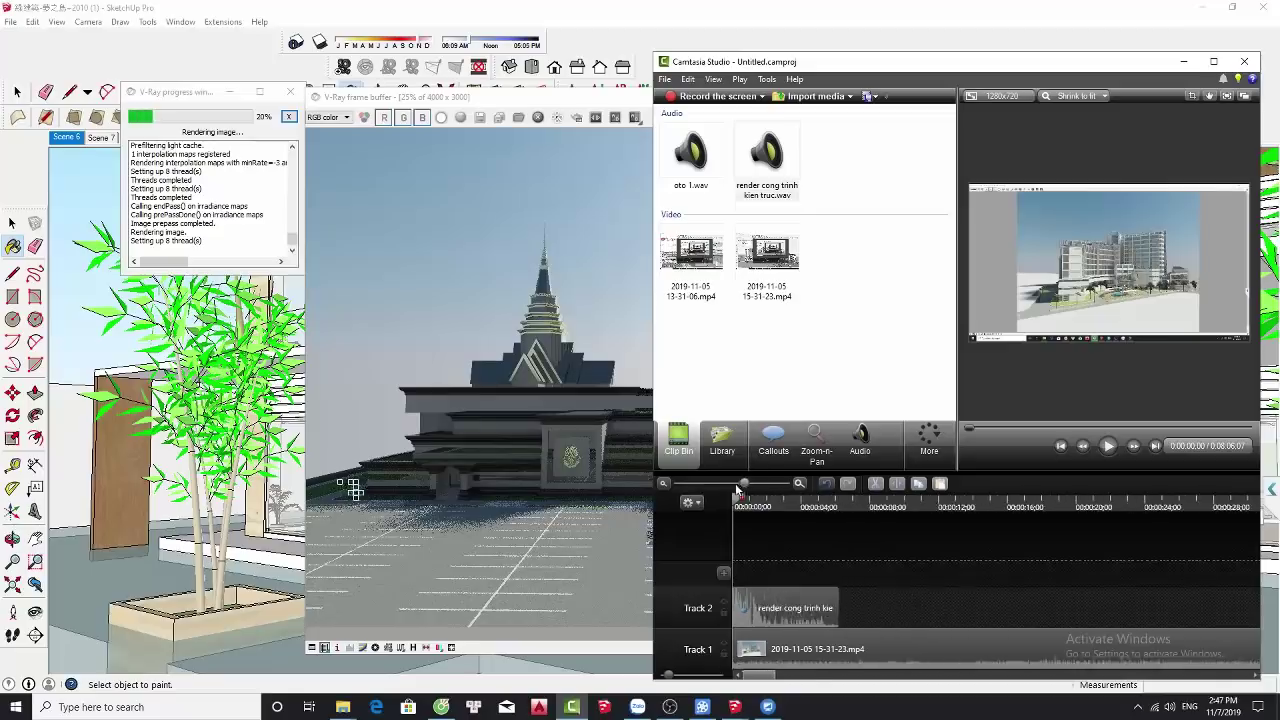
# - Produce the video with the MP4 only (up to 720p) preset, browsing to the SETUP (E:) drive
pyautogui.click(866, 96)
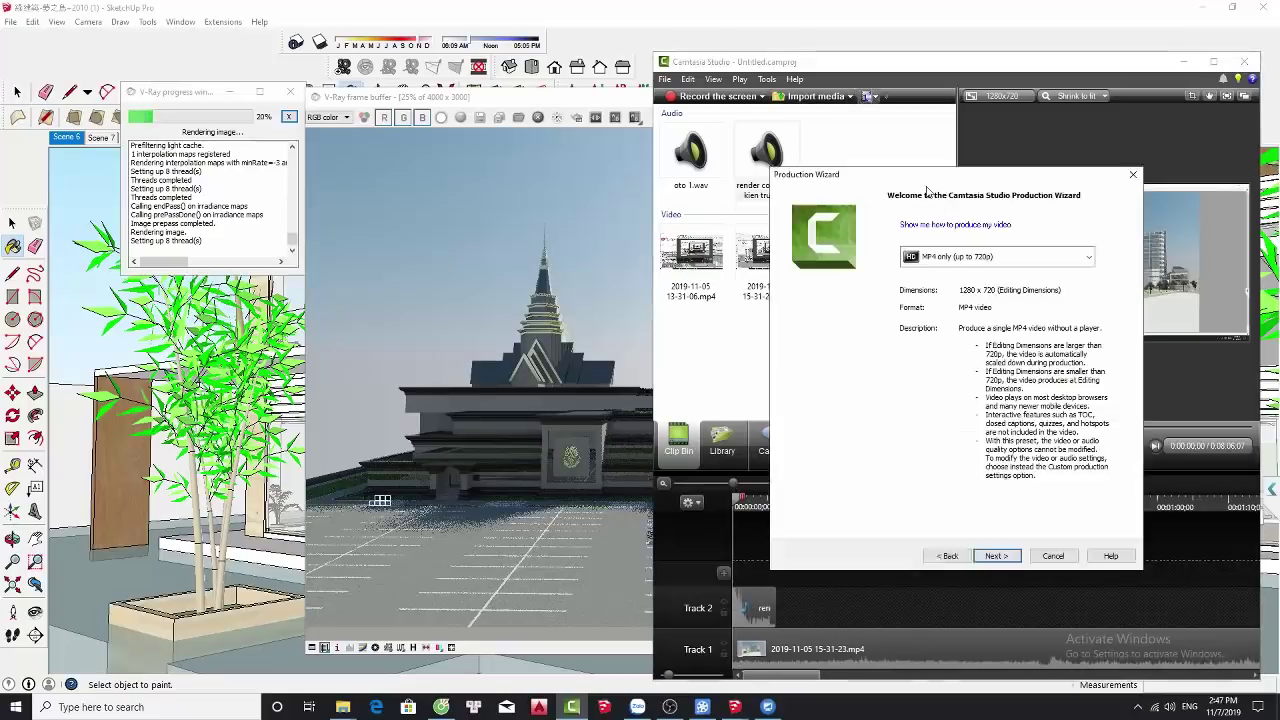
pyautogui.click(996, 556)
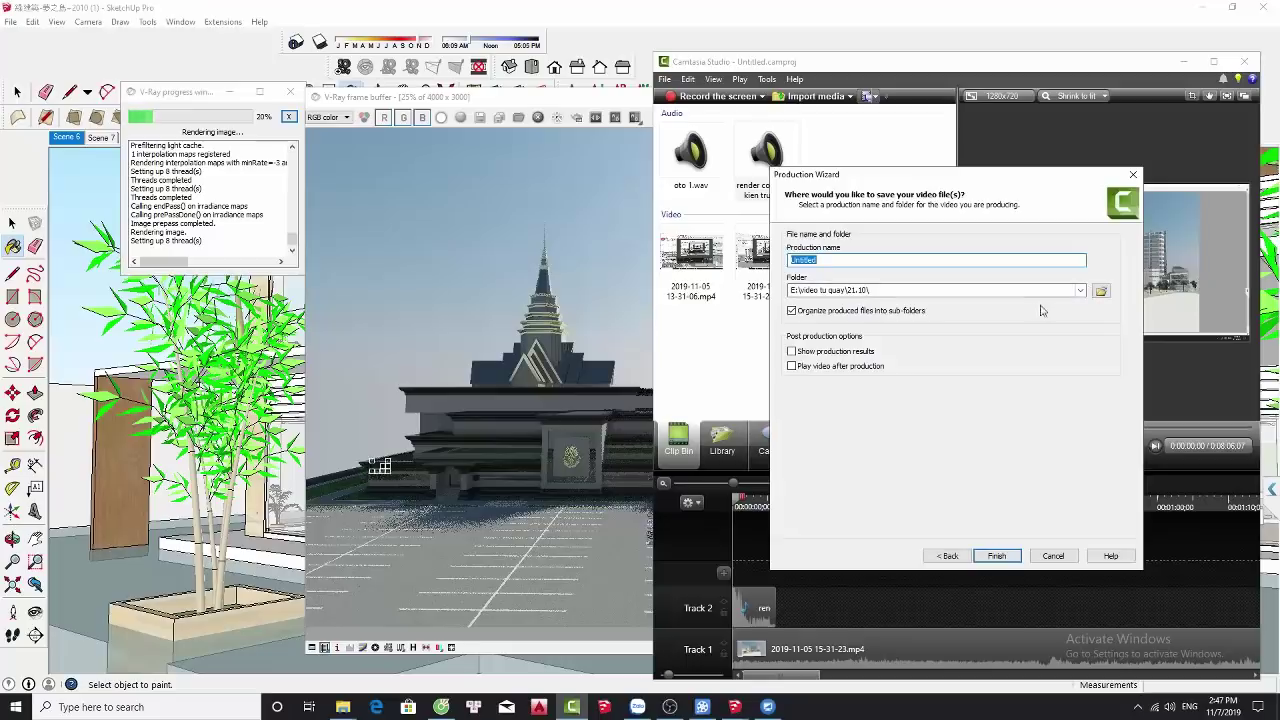
pyautogui.click(1101, 292)
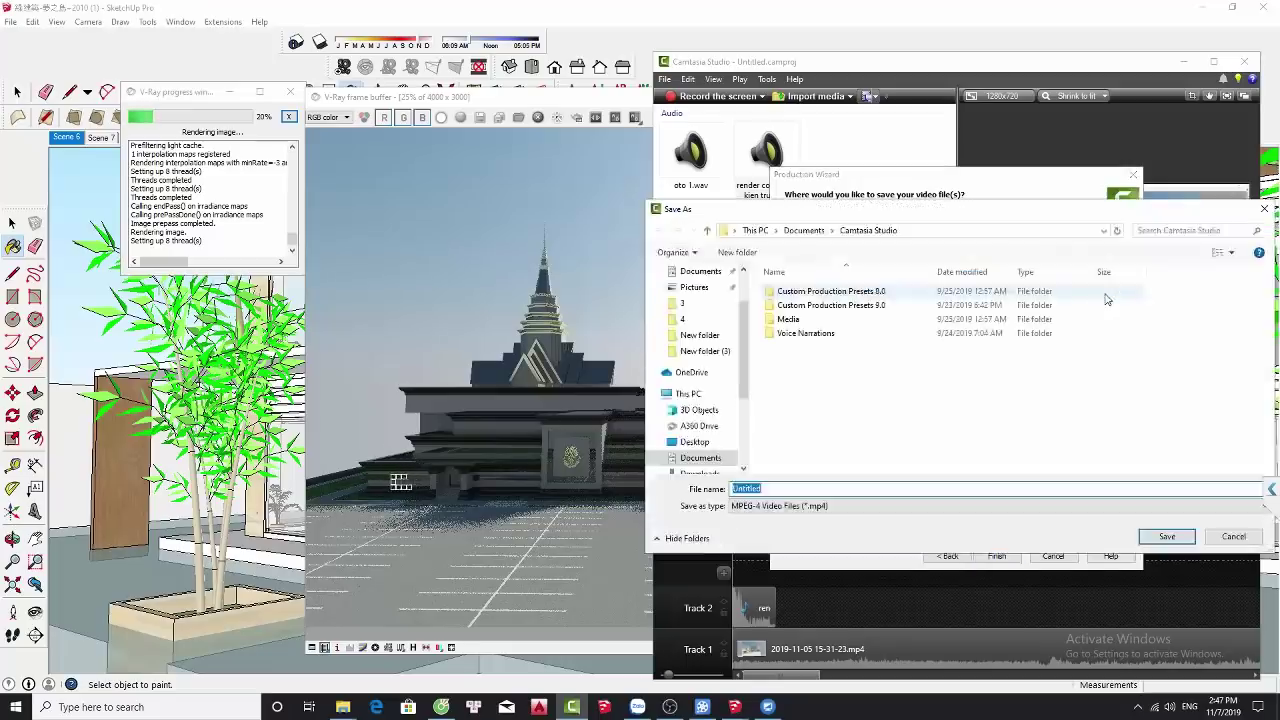
pyautogui.click(707, 231)
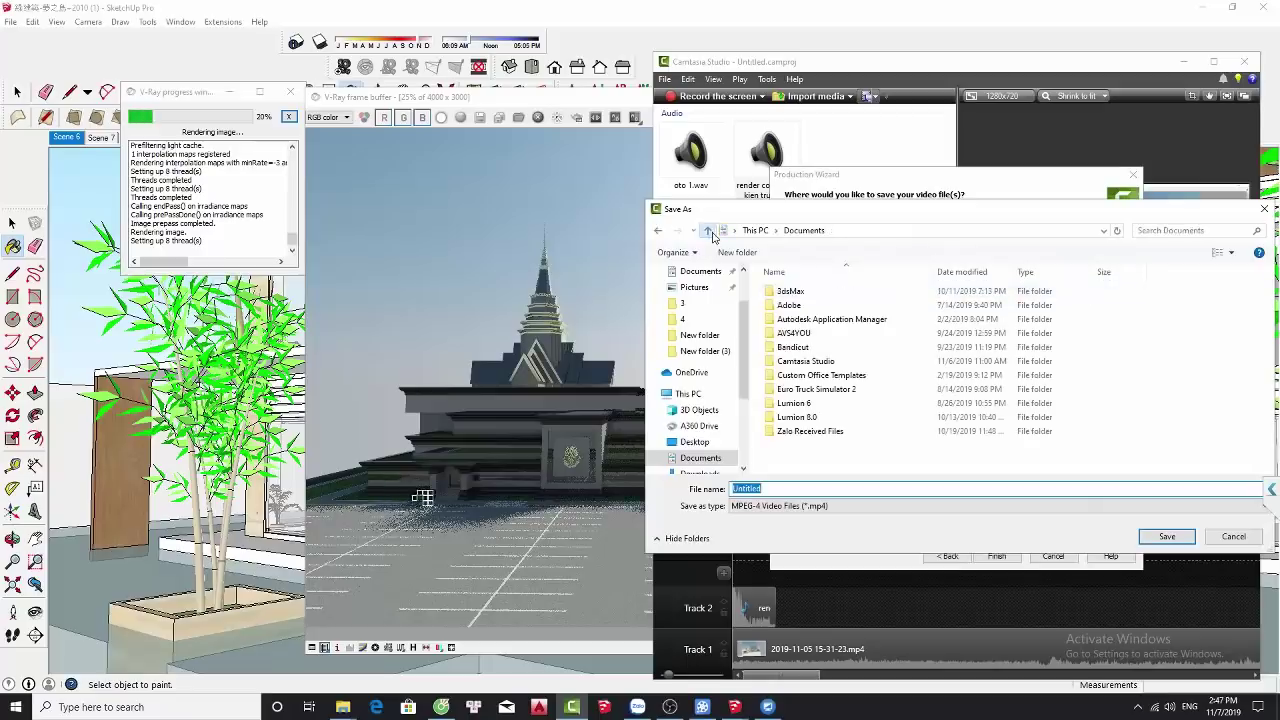
pyautogui.click(707, 231)
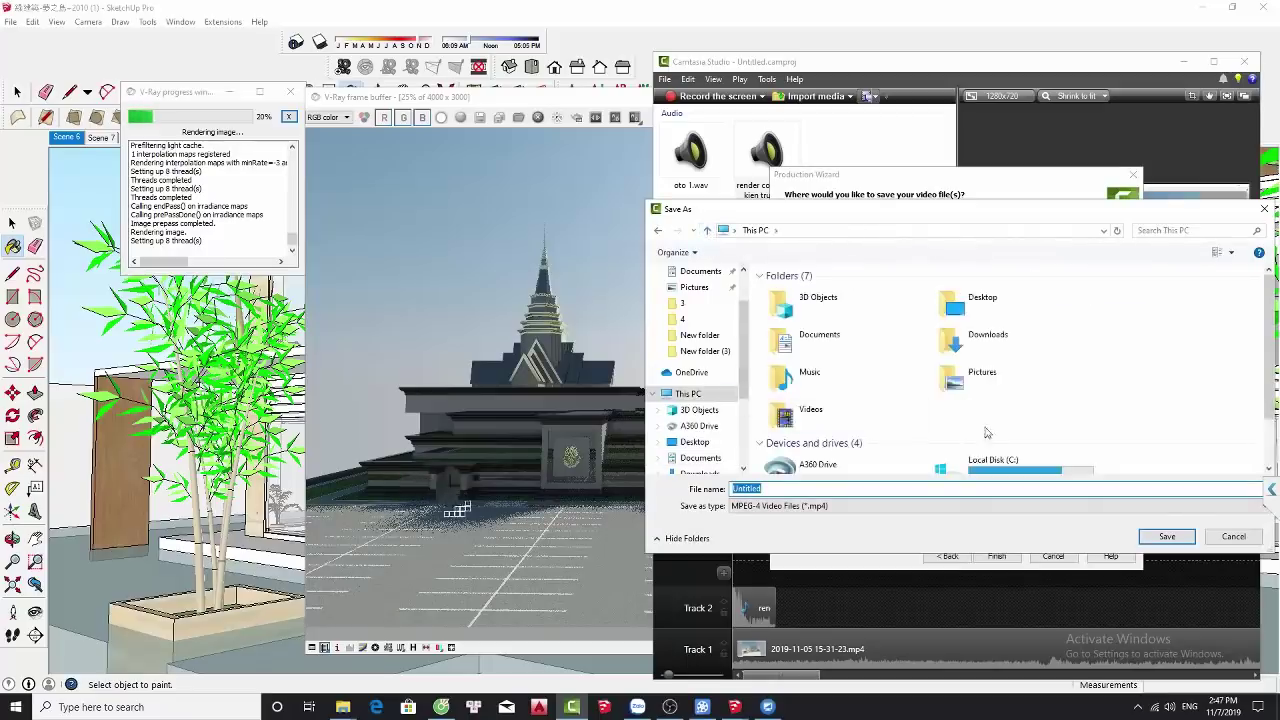
pyautogui.click(987, 453)
pyautogui.doubleClick(987, 453)
# - Save it as 8-2.mp4 in E:\video tu quay\6.11\4 and start rendering
pyautogui.scroll(-3, 900, 420)
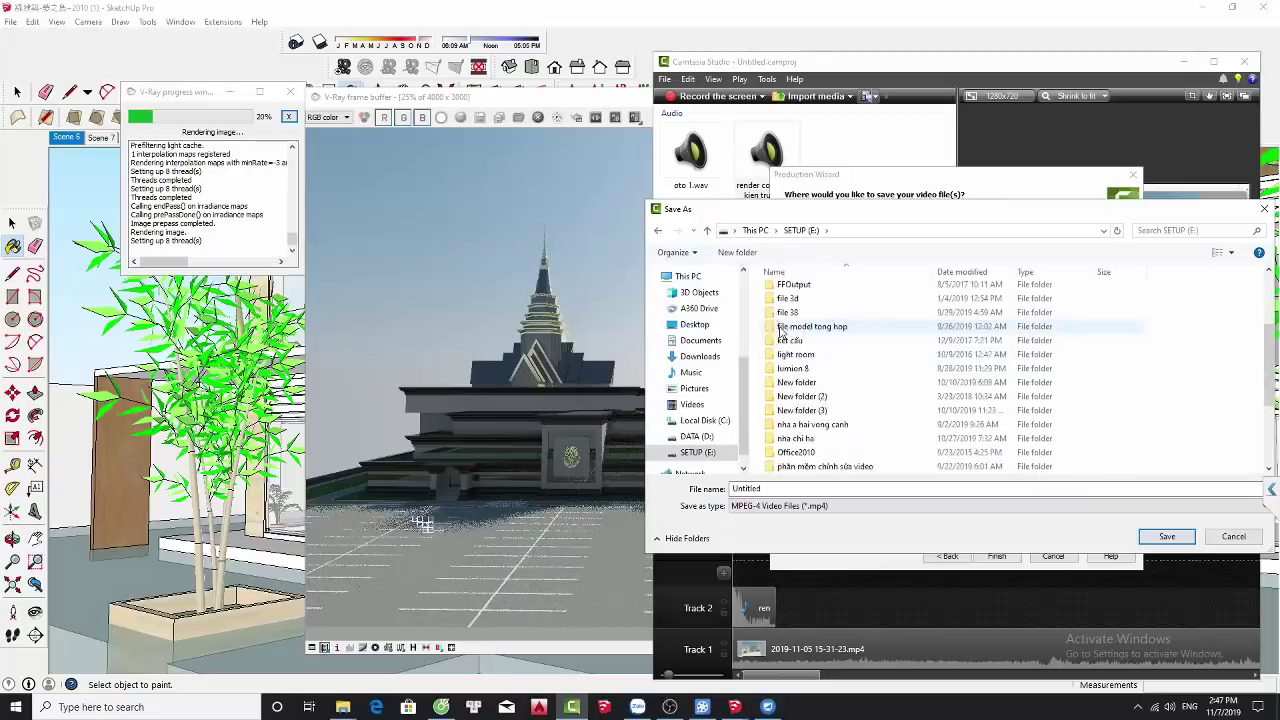
pyautogui.scroll(-3, 850, 440)
pyautogui.scroll(-2, 828, 460)
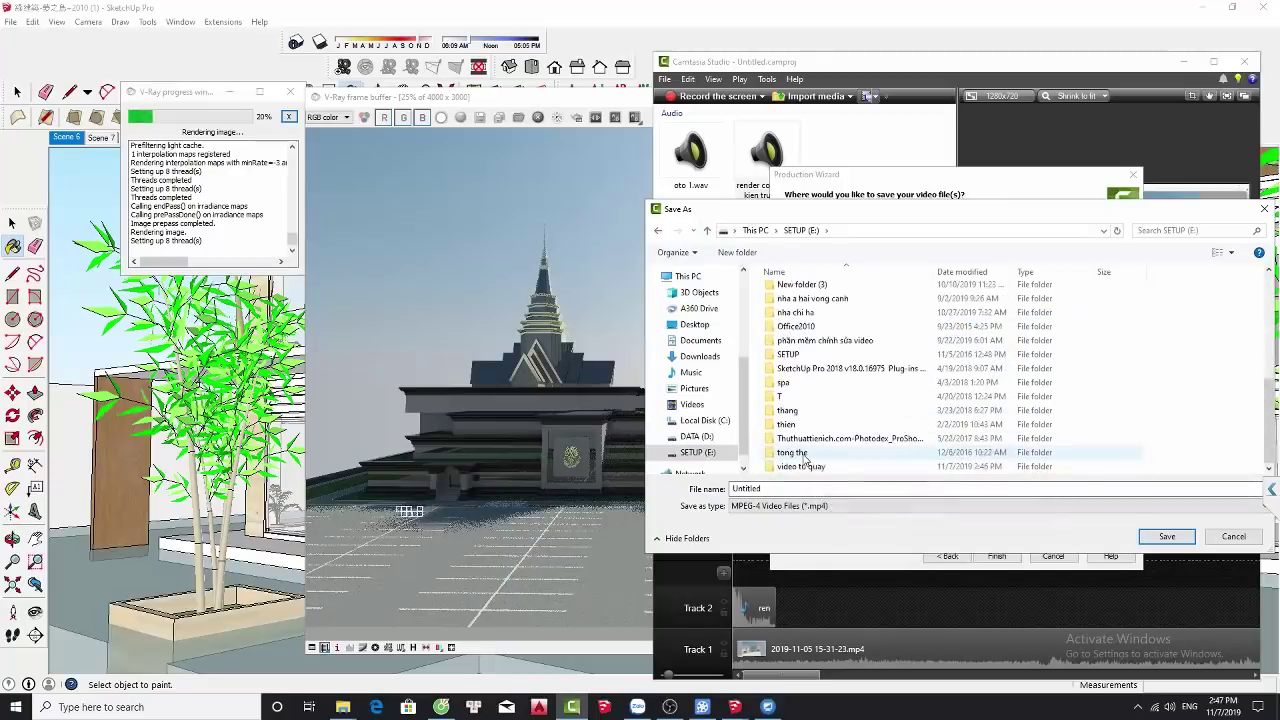
pyautogui.doubleClick(805, 463)
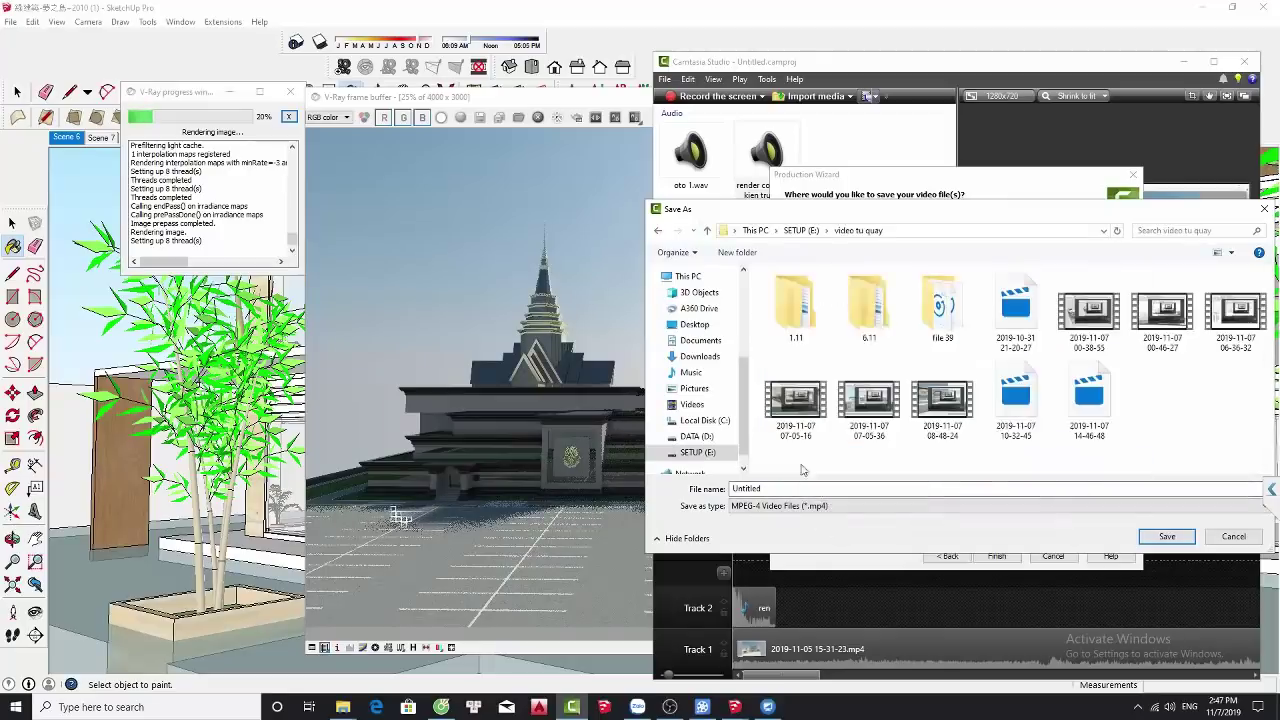
pyautogui.doubleClick(887, 334)
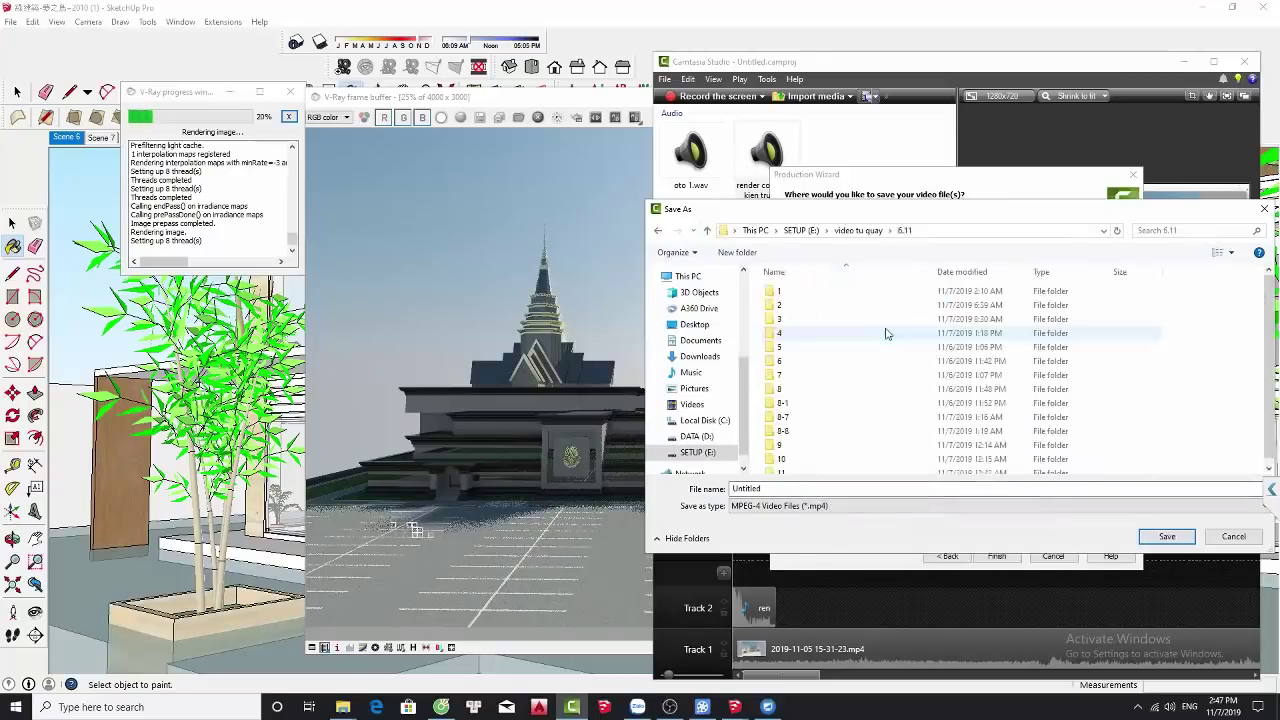
pyautogui.doubleClick(788, 334)
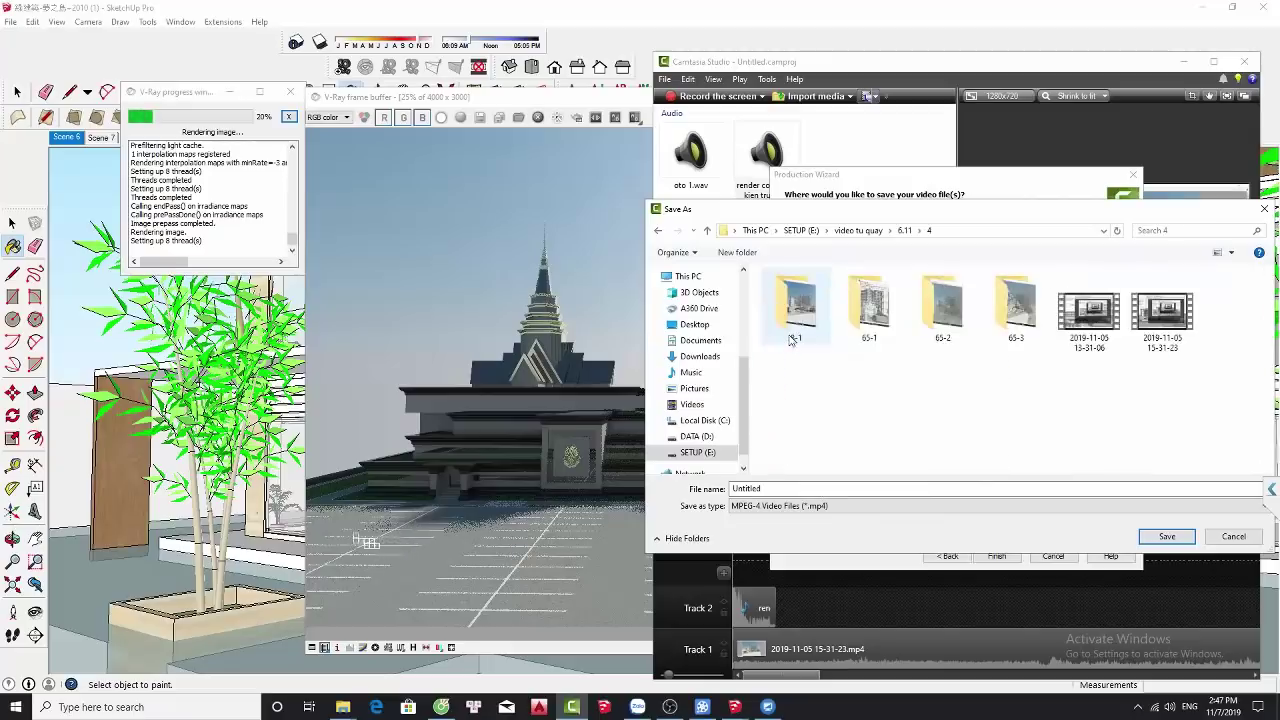
pyautogui.doubleClick(855, 489)
pyautogui.write('65-4')
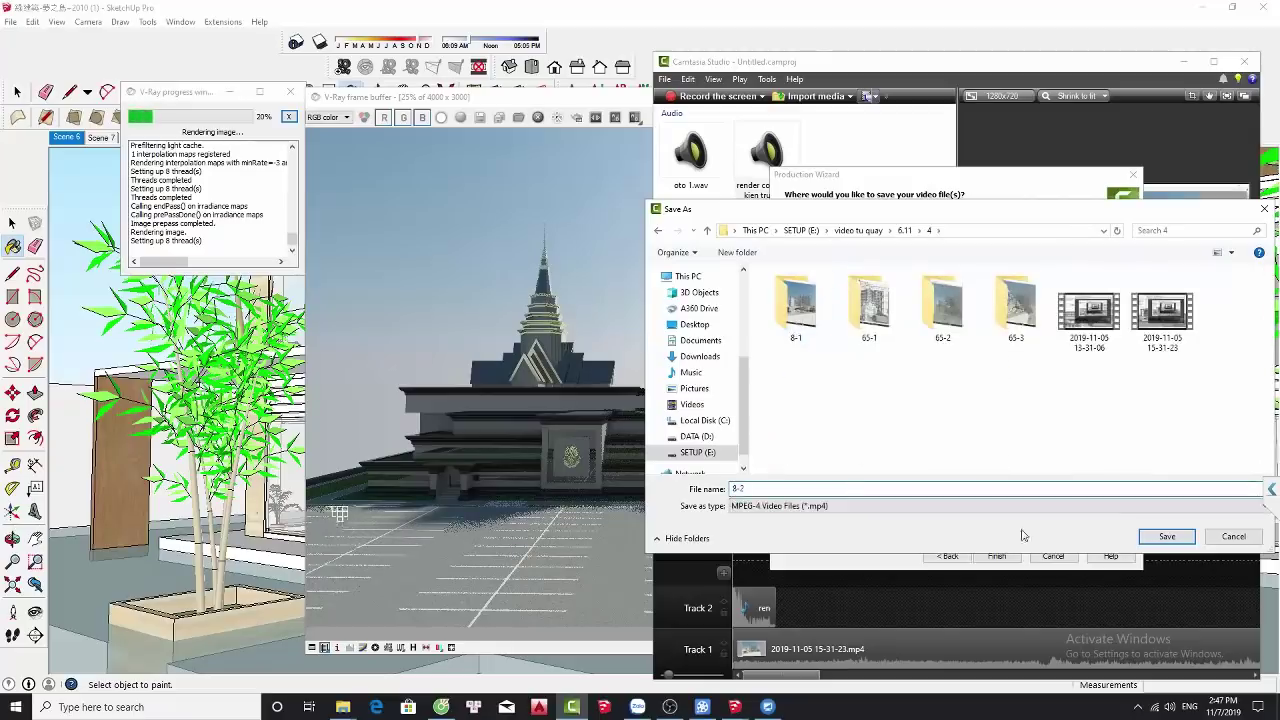
pyautogui.click(1168, 538)
pyautogui.click(997, 556)
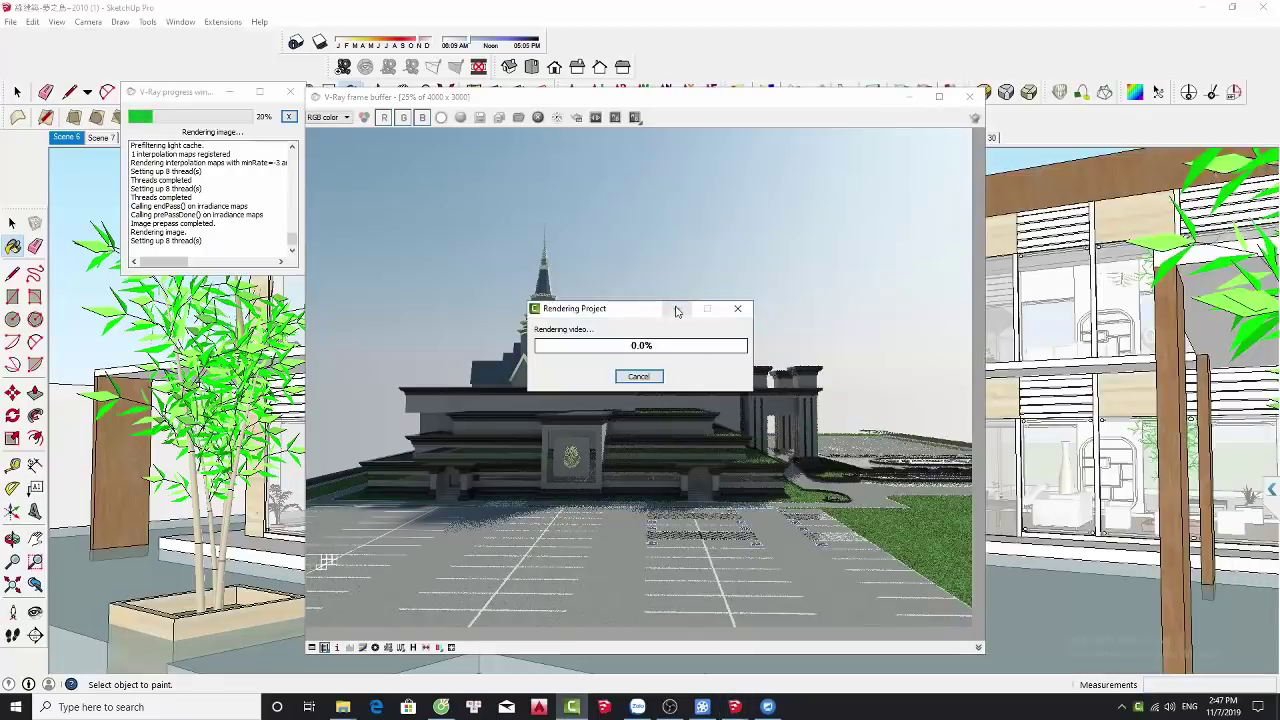
# - Minimize Camtasia's rendering progress window while V-Ray renders the temple at 4000×3000
pyautogui.click(677, 308)
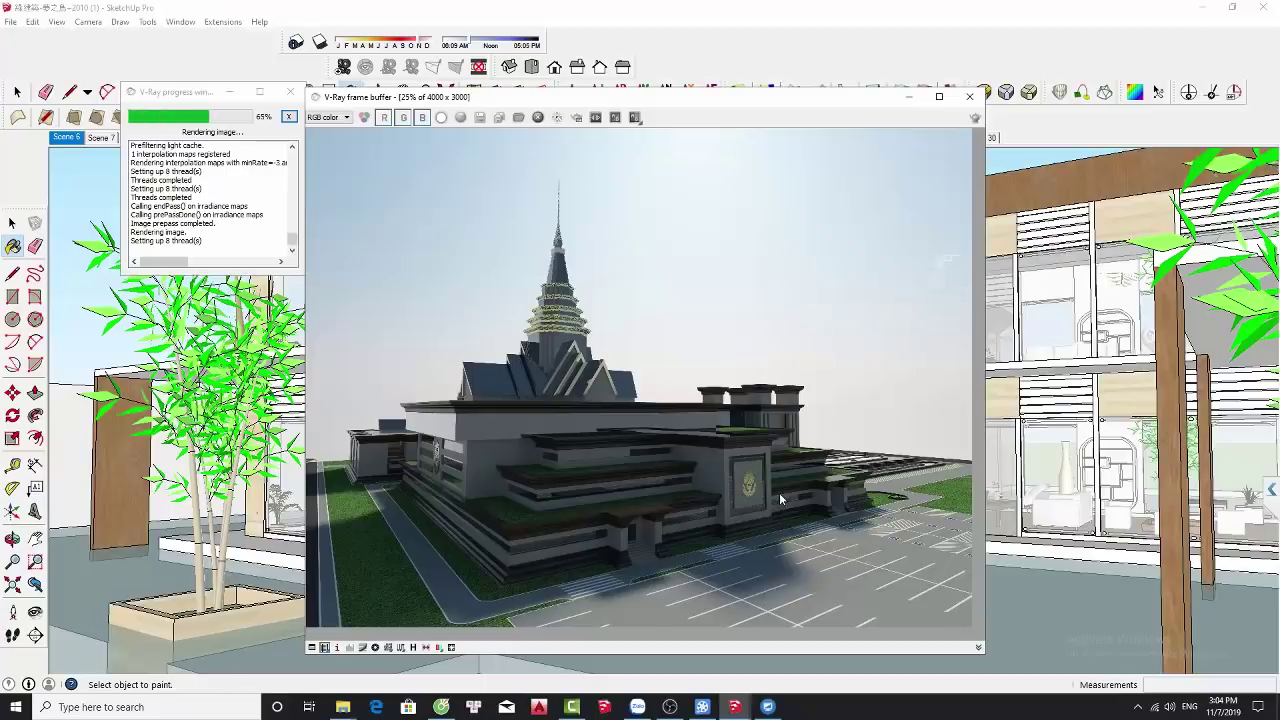
# - In Camtasia, delete the first Track 1 clip and move the remaining clip to 0:00
pyautogui.click(603, 707)
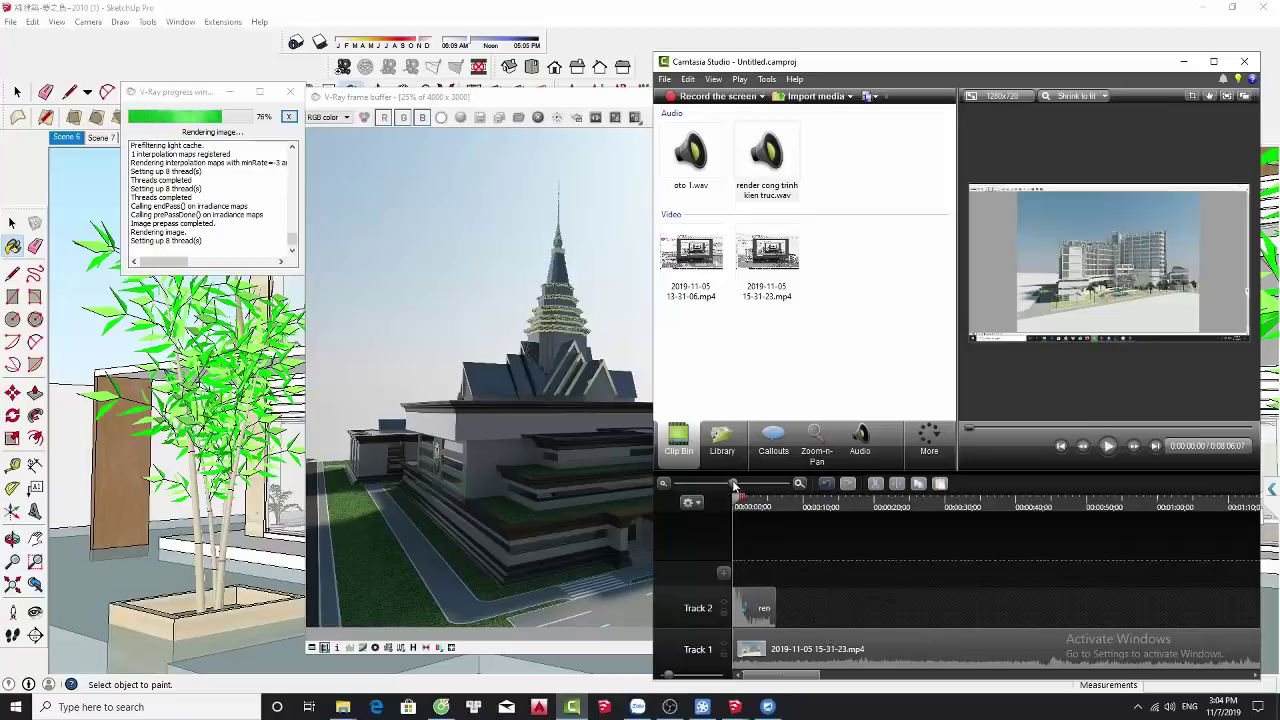
pyautogui.moveTo(733, 484); pyautogui.dragTo(707, 484)
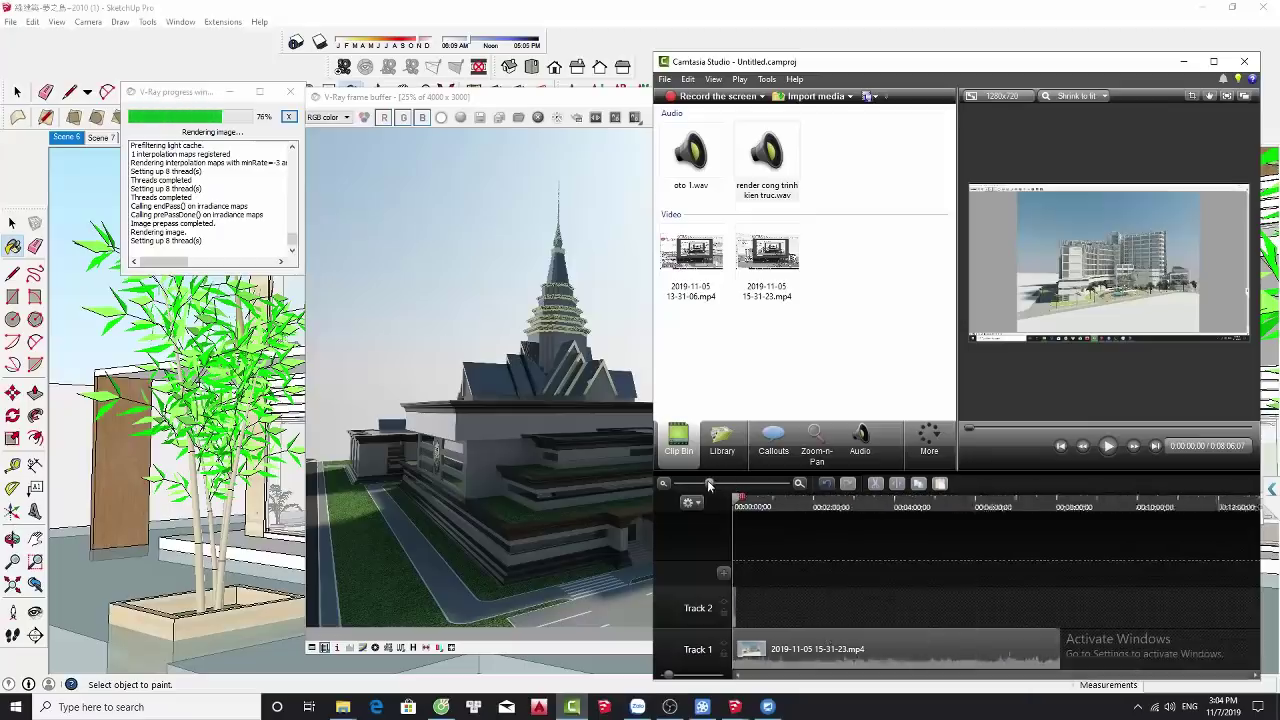
pyautogui.click(957, 657)
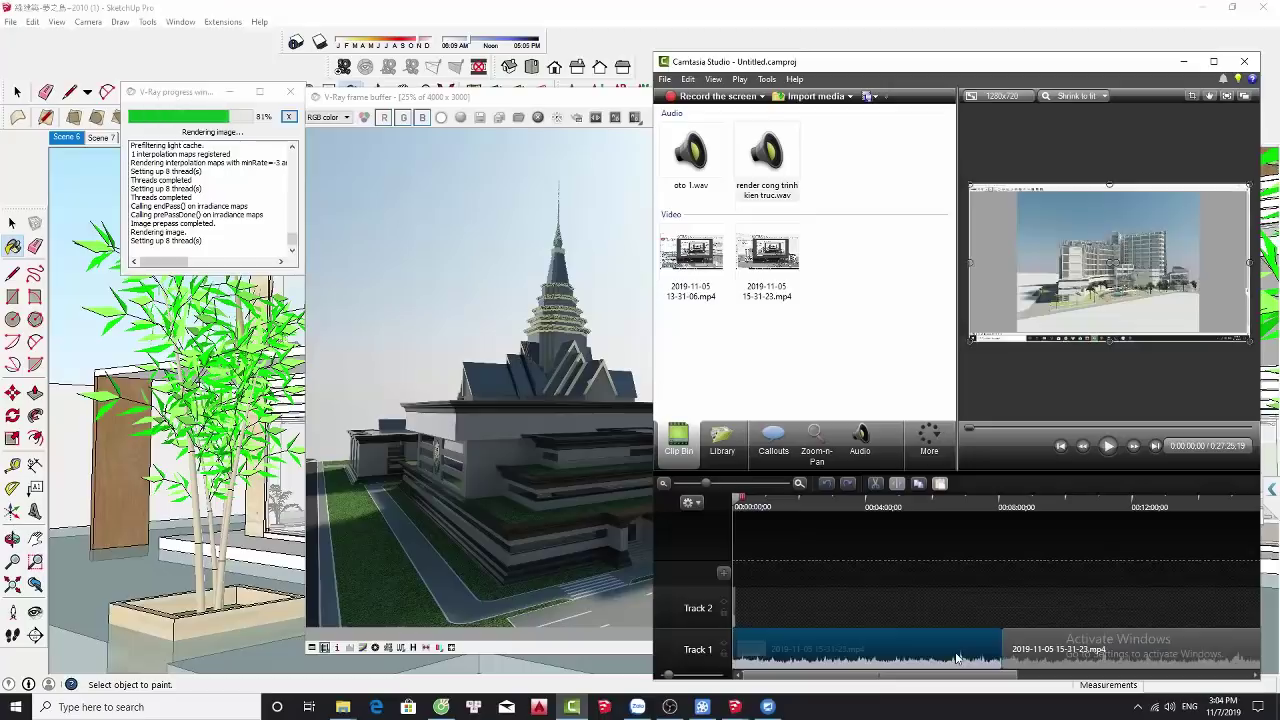
pyautogui.press('Delete')
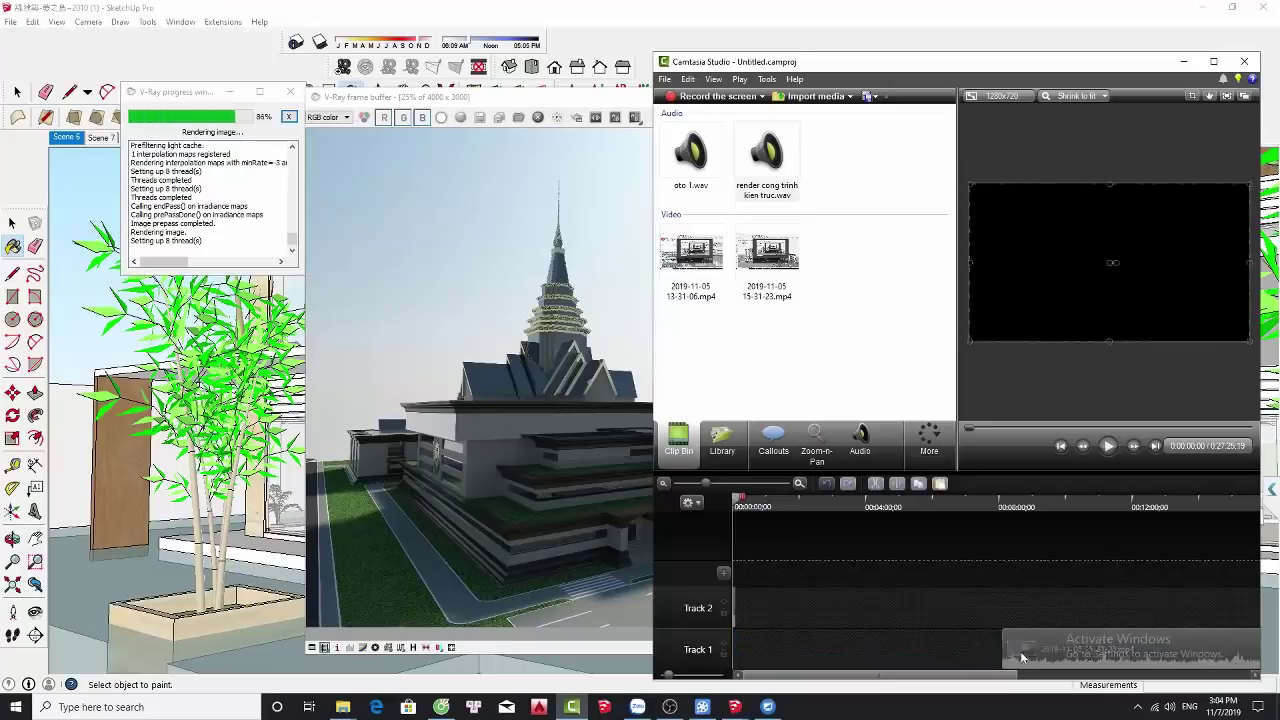
pyautogui.moveTo(1020, 651); pyautogui.dragTo(695, 655)
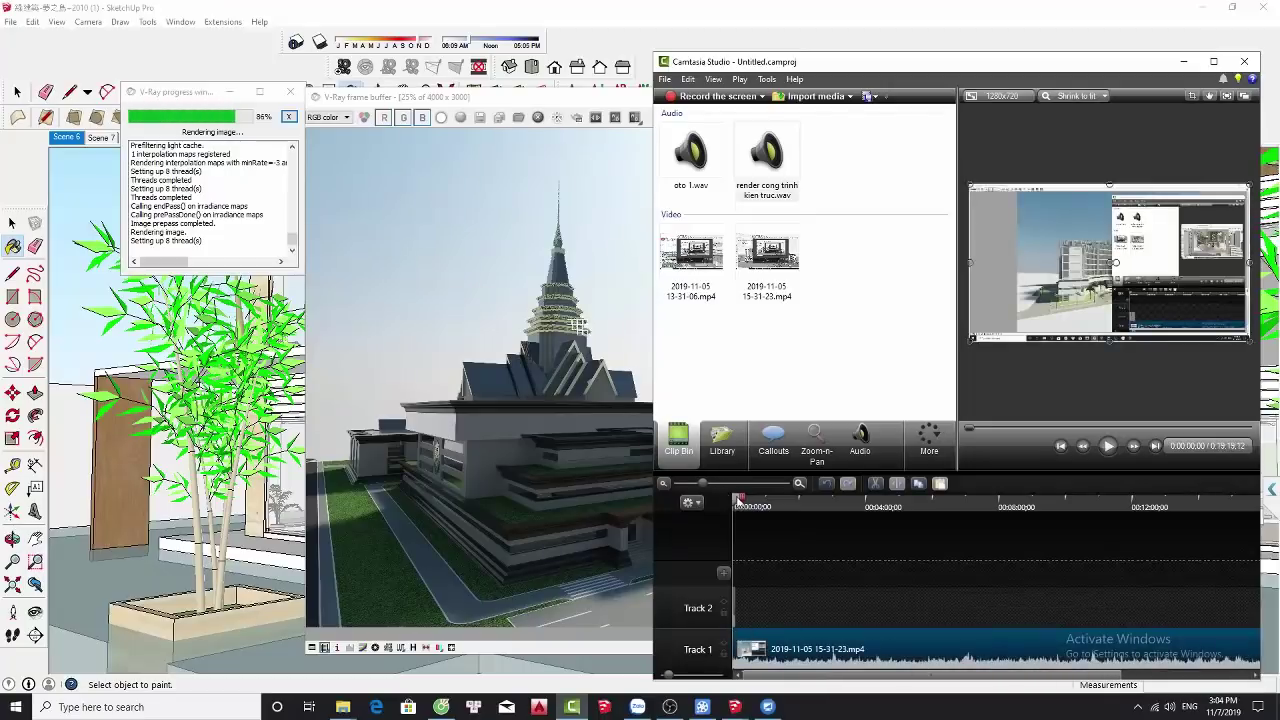
# - Split the clip near the 8-minute mark, delete the trailing part, and rewind the playhead
pyautogui.moveTo(737, 501); pyautogui.dragTo(908, 509)
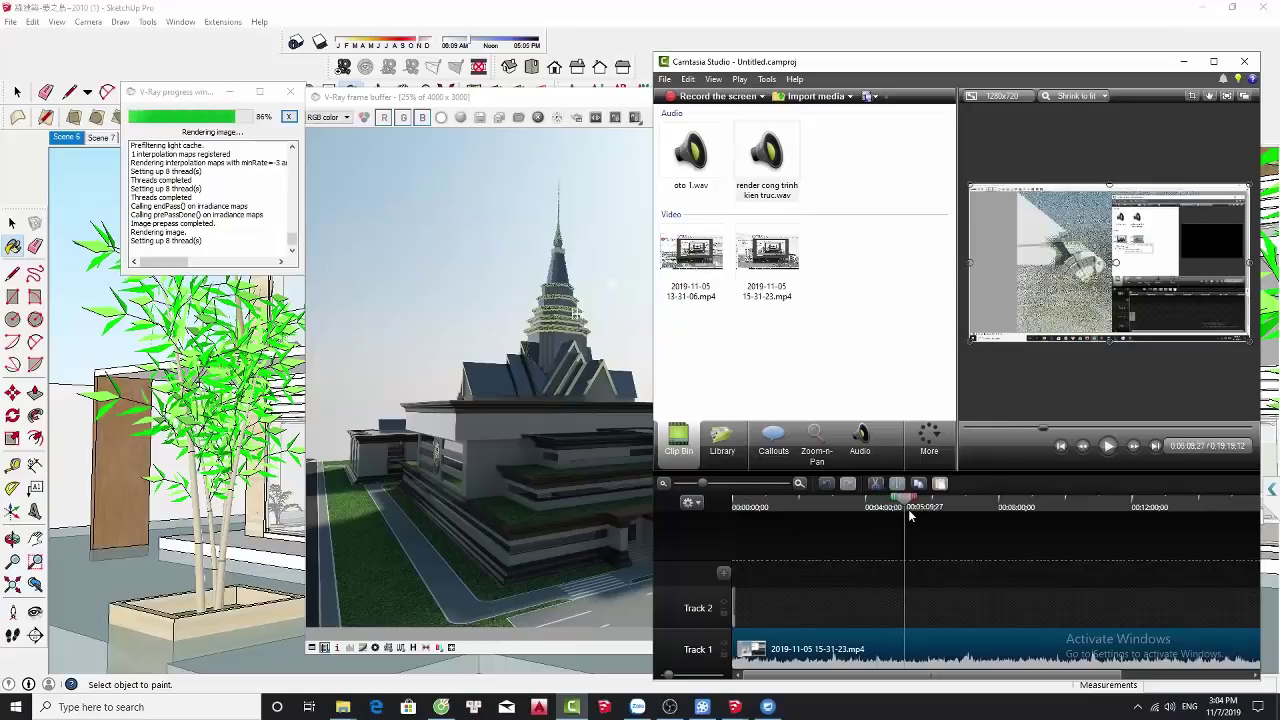
pyautogui.moveTo(908, 510); pyautogui.dragTo(905, 510)
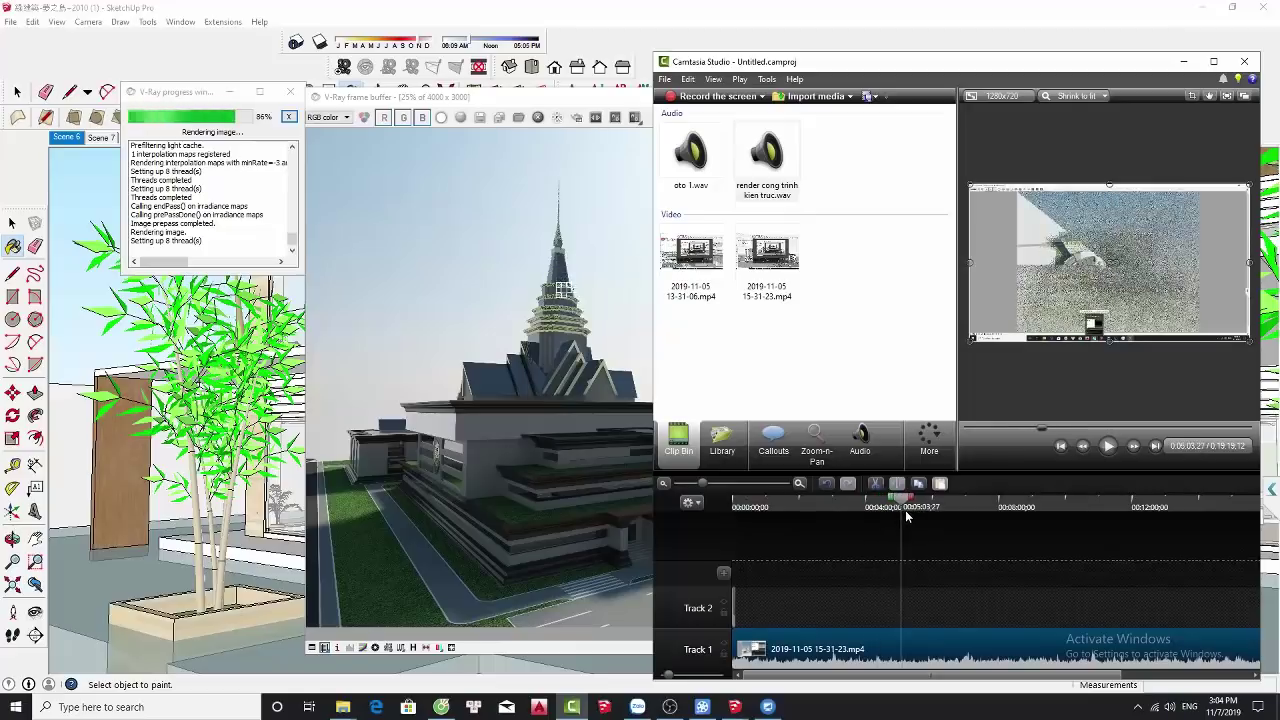
pyautogui.moveTo(906, 515); pyautogui.dragTo(1005, 502)
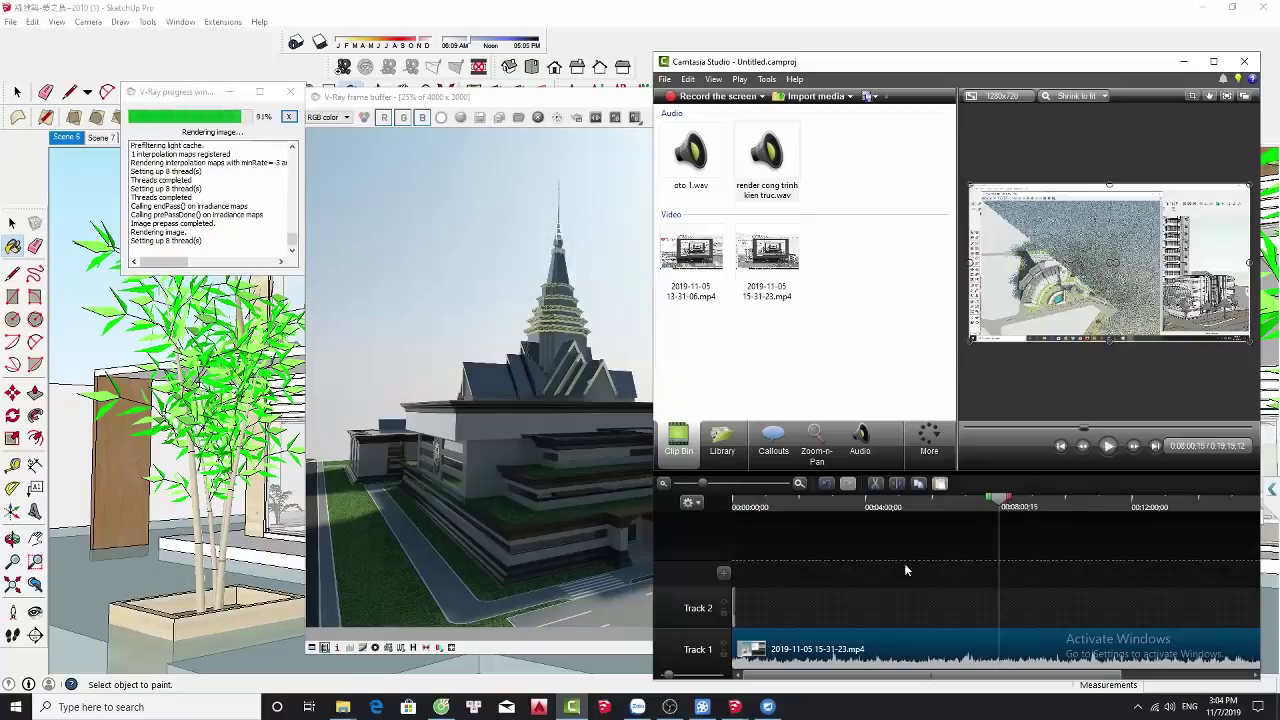
pyautogui.click(898, 485)
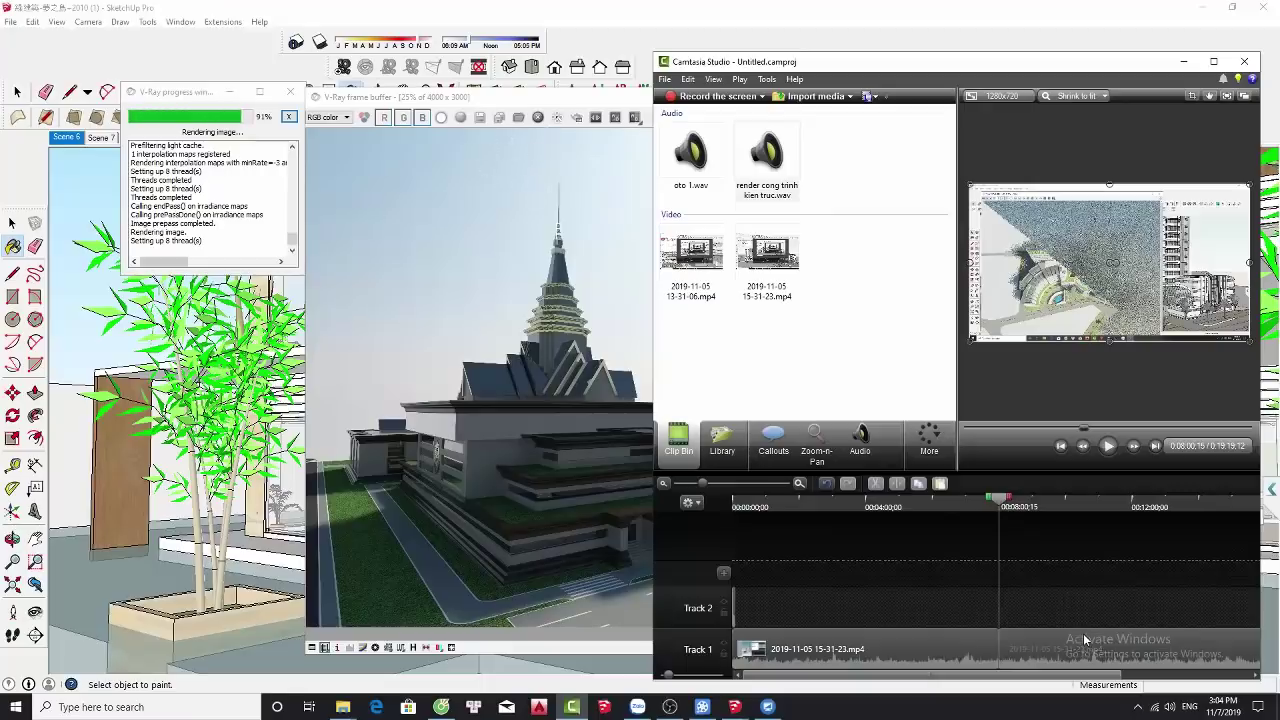
pyautogui.press('Delete')
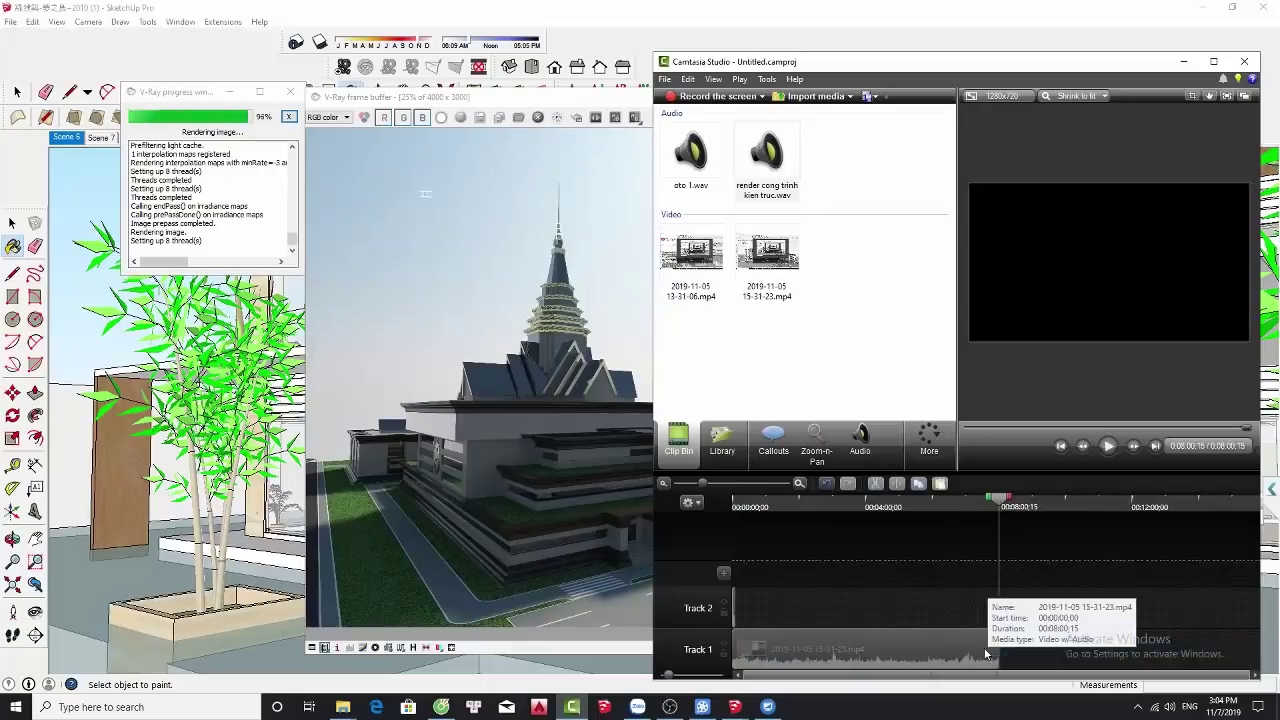
pyautogui.moveTo(1002, 498); pyautogui.dragTo(735, 500)
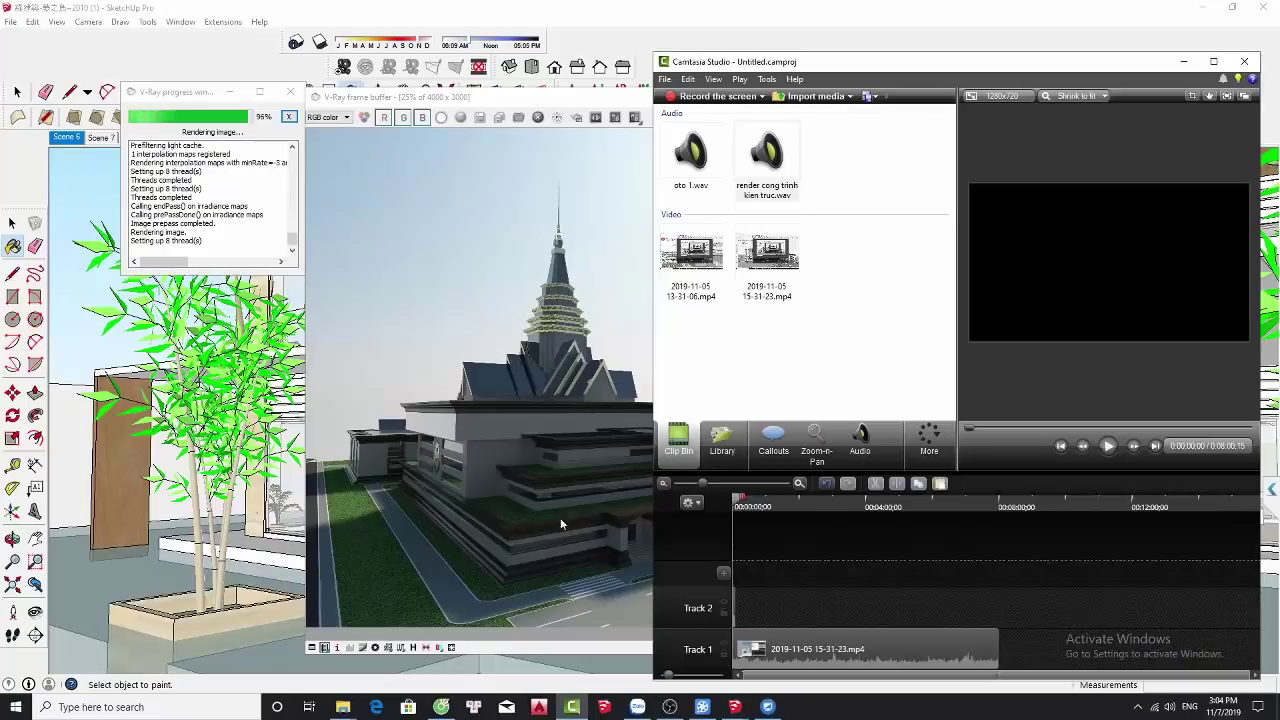
# - Start producing the video again and browse to the SETUP (E:) drive for saving
pyautogui.click(868, 97)
pyautogui.click(996, 554)
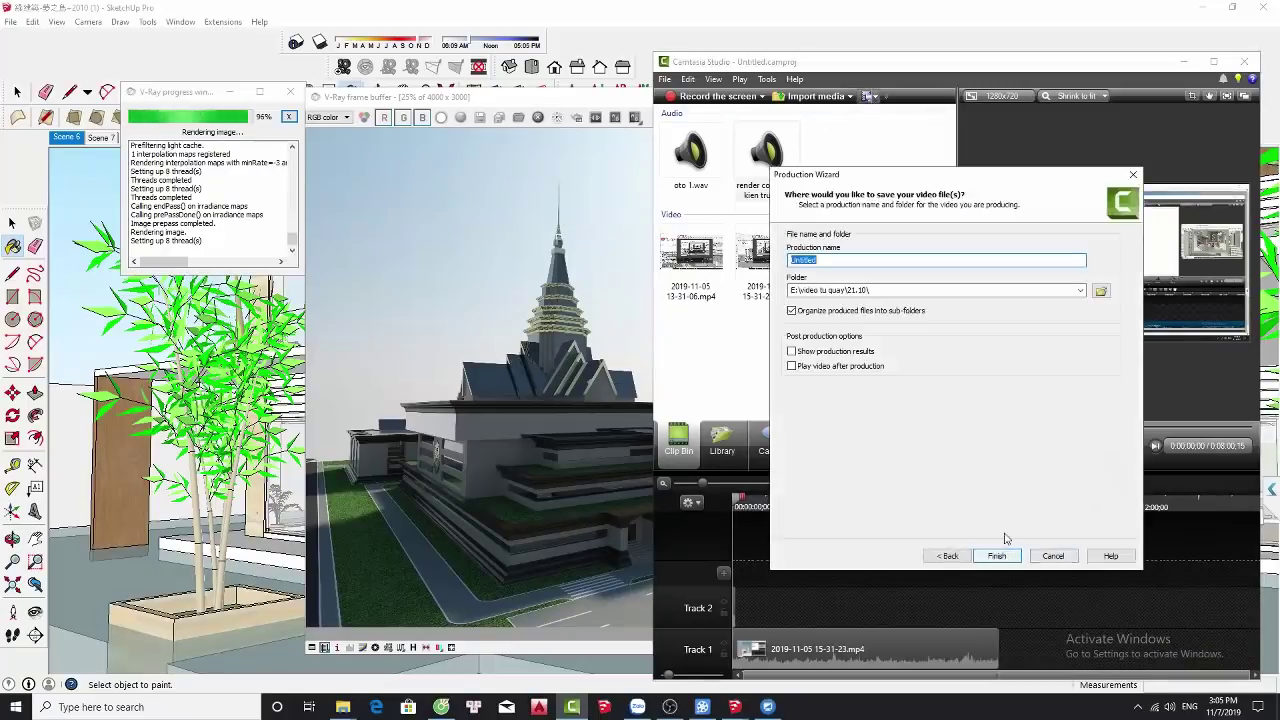
pyautogui.click(1101, 290)
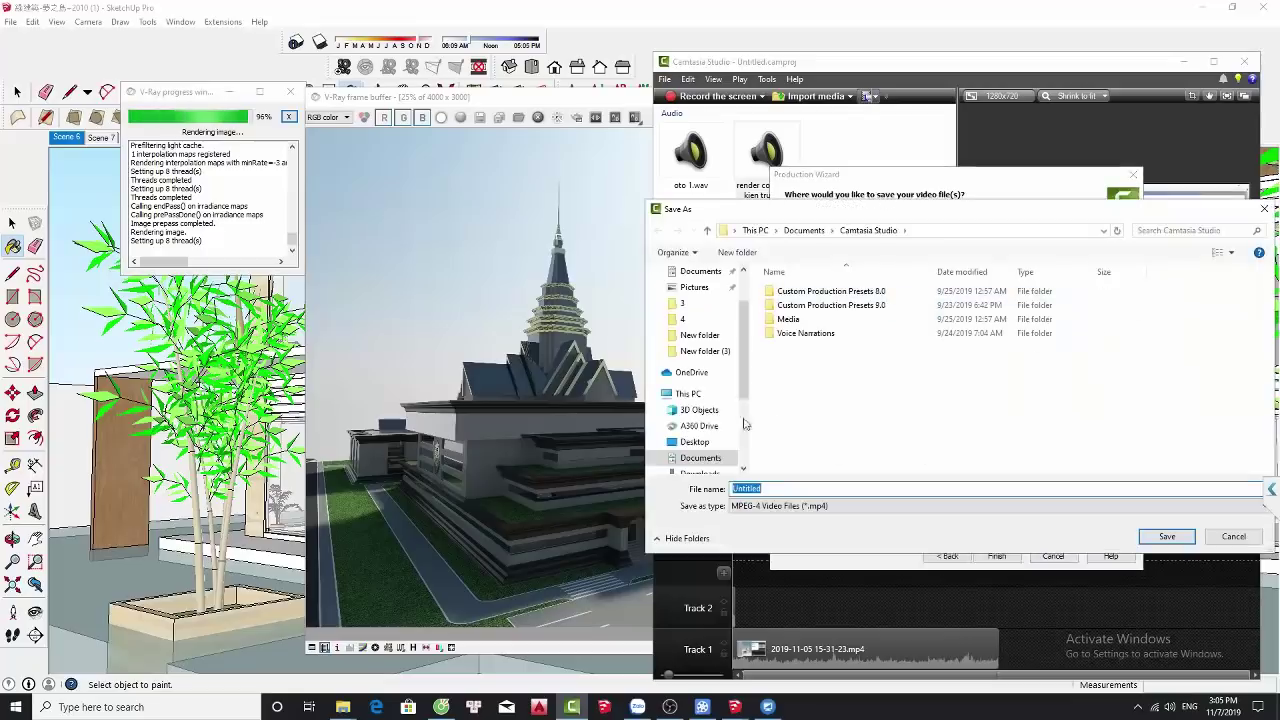
pyautogui.scroll(-1, 713, 460)
pyautogui.scroll(-1, 713, 460)
pyautogui.scroll(-1, 713, 460)
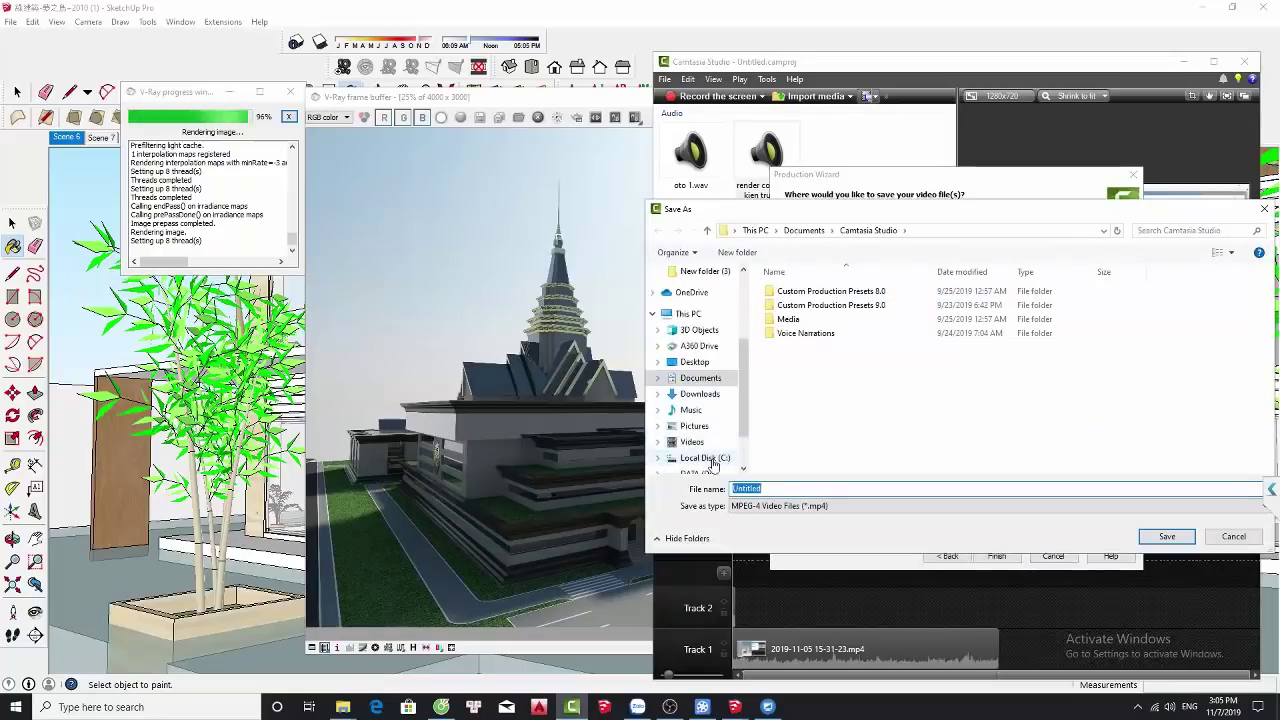
pyautogui.scroll(-1, 713, 463)
pyautogui.click(699, 431)
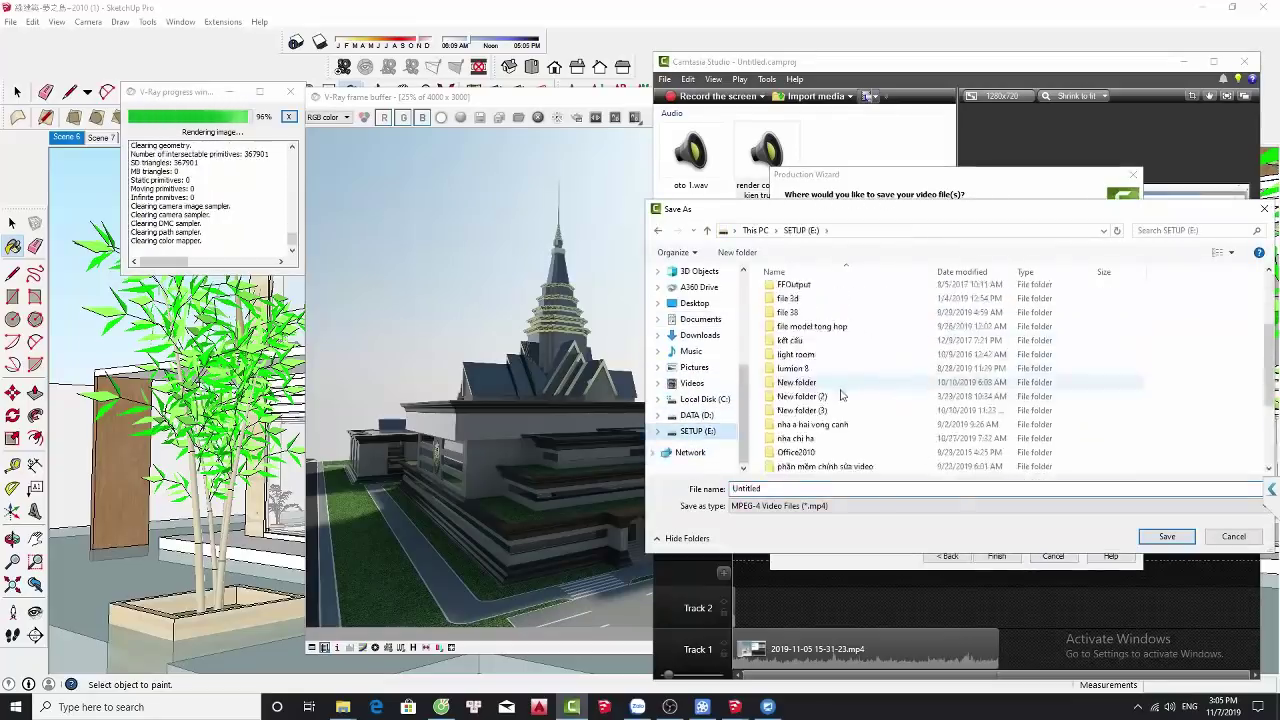
# - Open E:\video tu quay\6.11\4 and name the file 8-3
pyautogui.scroll(-3, 841, 400)
pyautogui.click(799, 467)
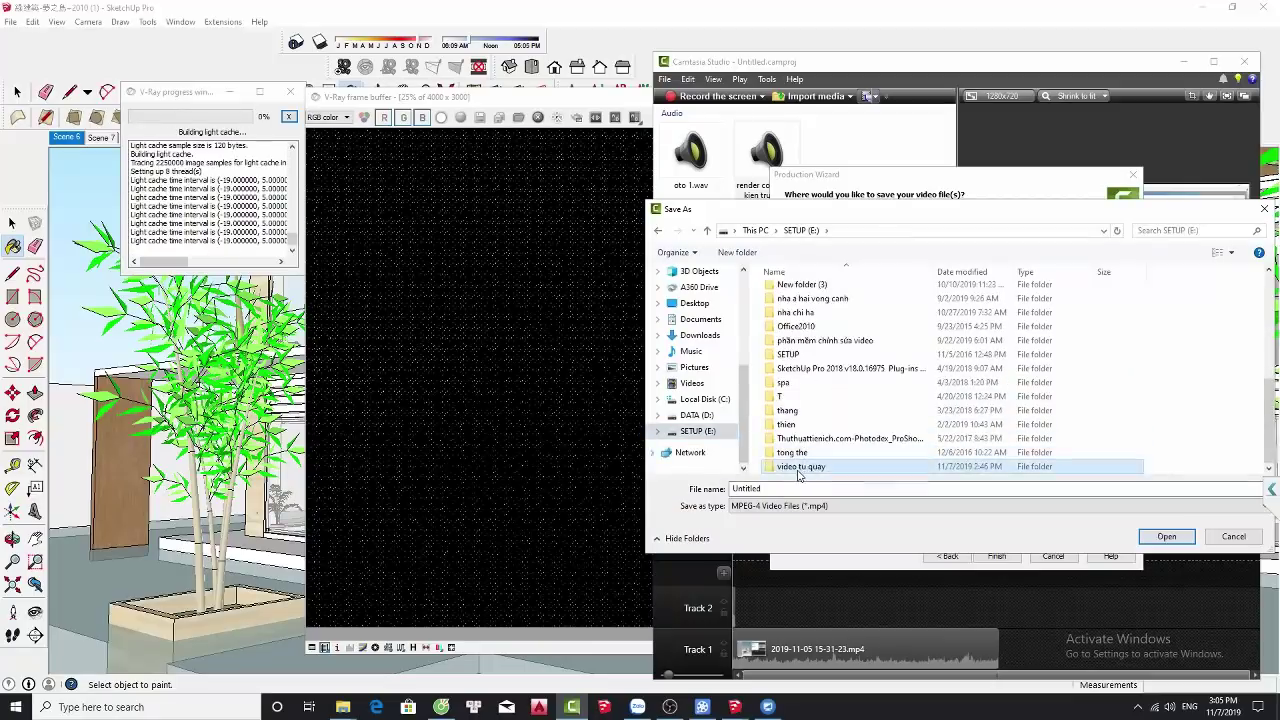
pyautogui.doubleClick(798, 468)
pyautogui.doubleClick(868, 308)
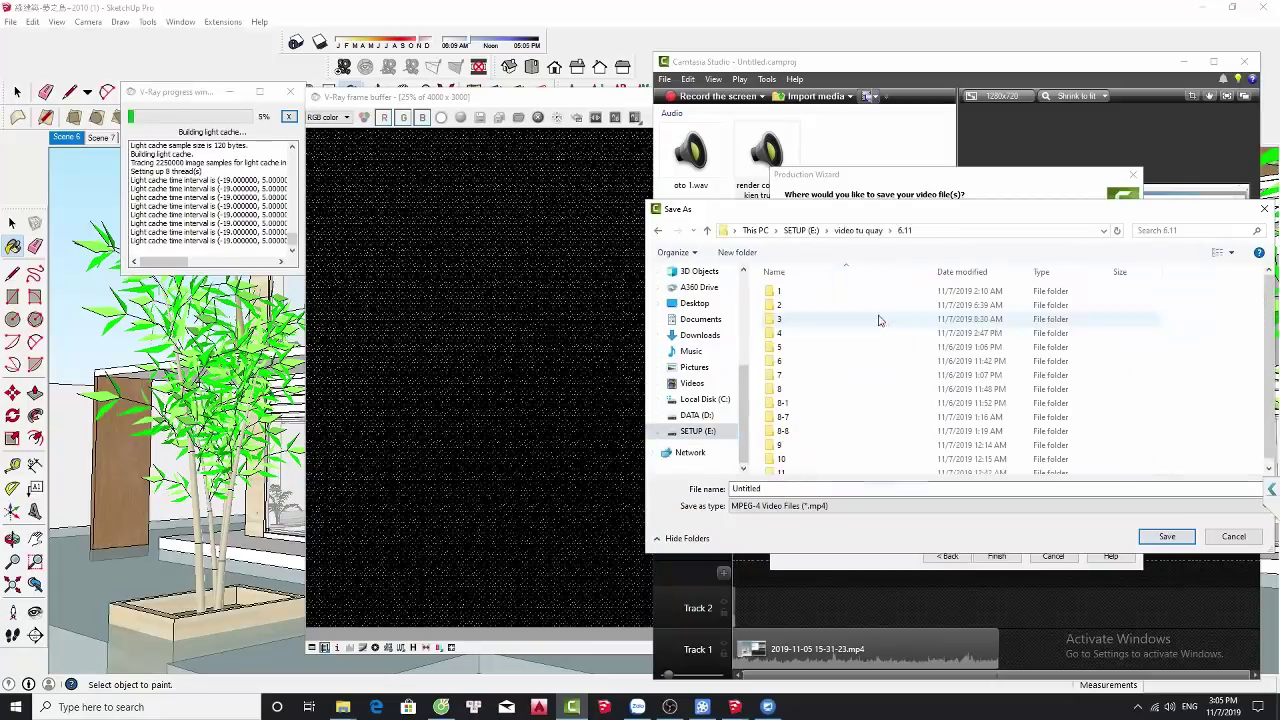
pyautogui.doubleClick(794, 334)
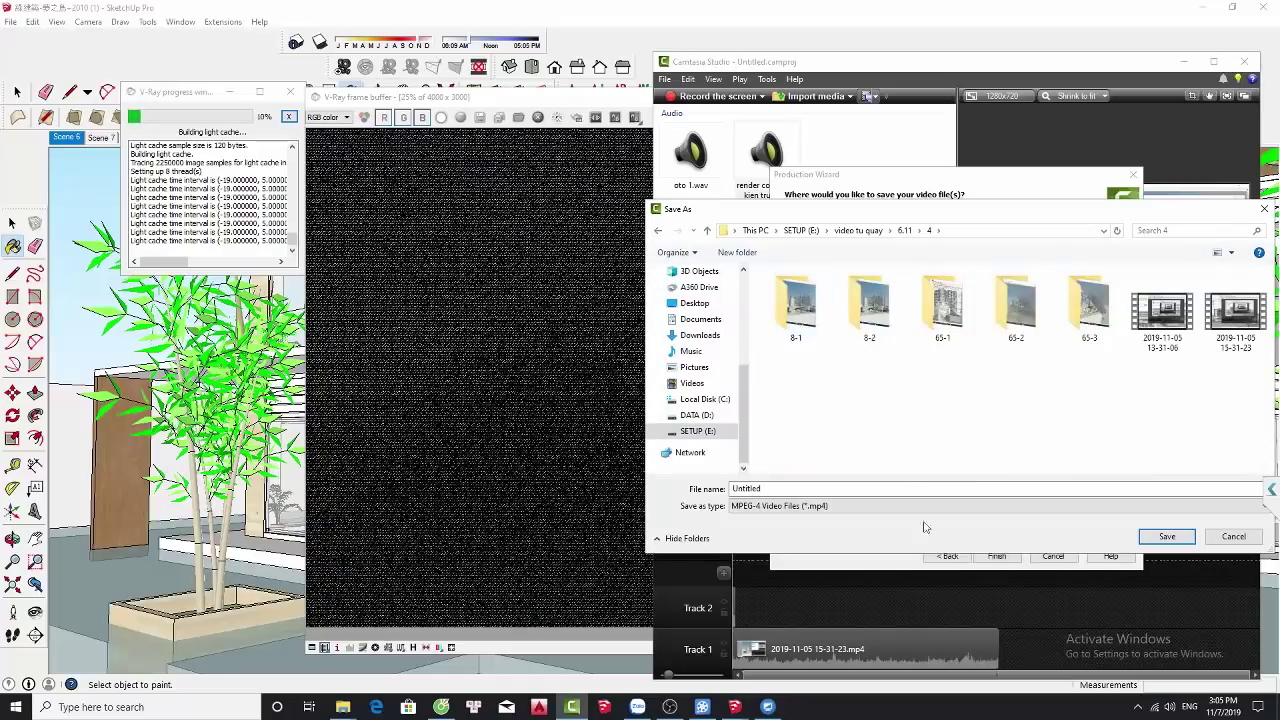
pyautogui.doubleClick(910, 489)
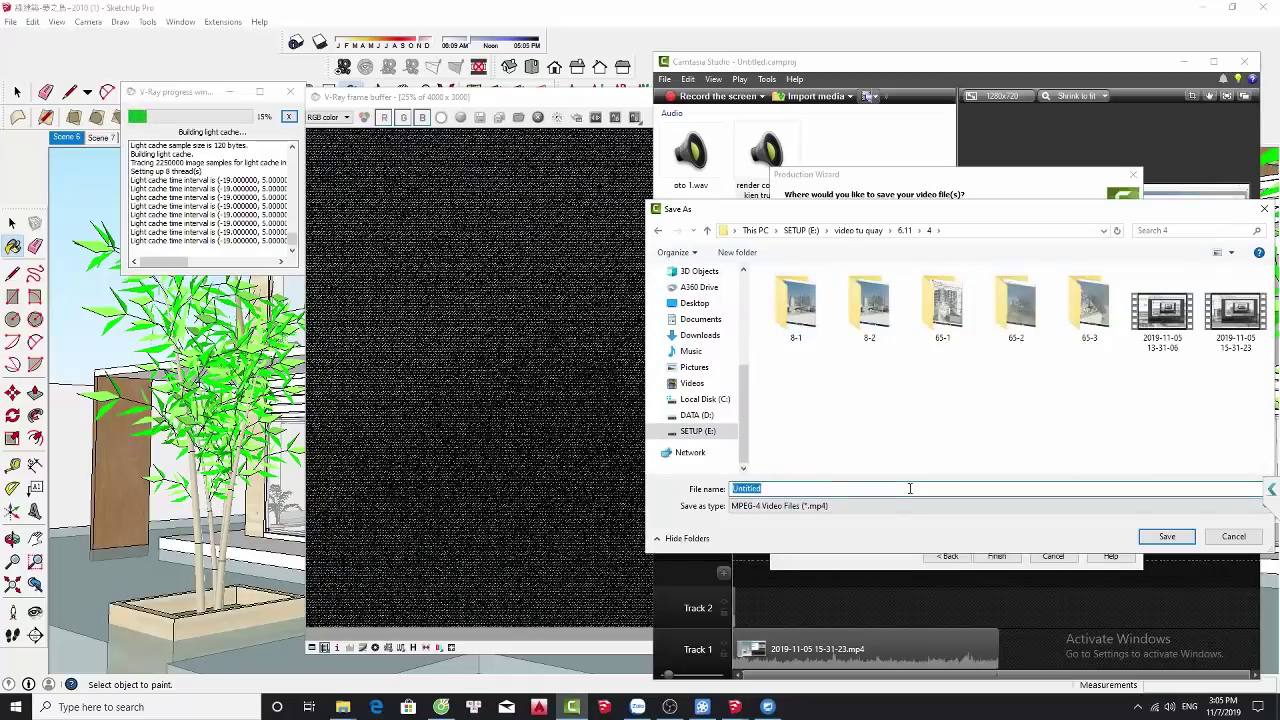
pyautogui.write('8-2')
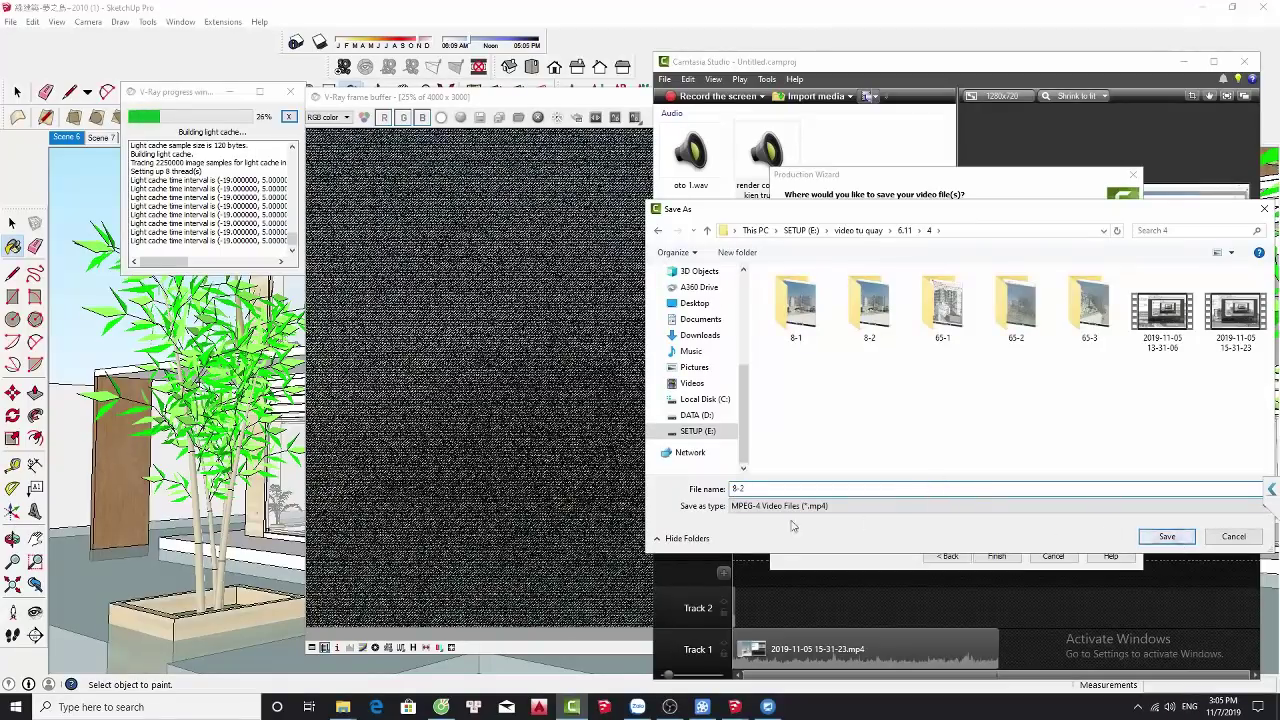
pyautogui.press('BackSpace')
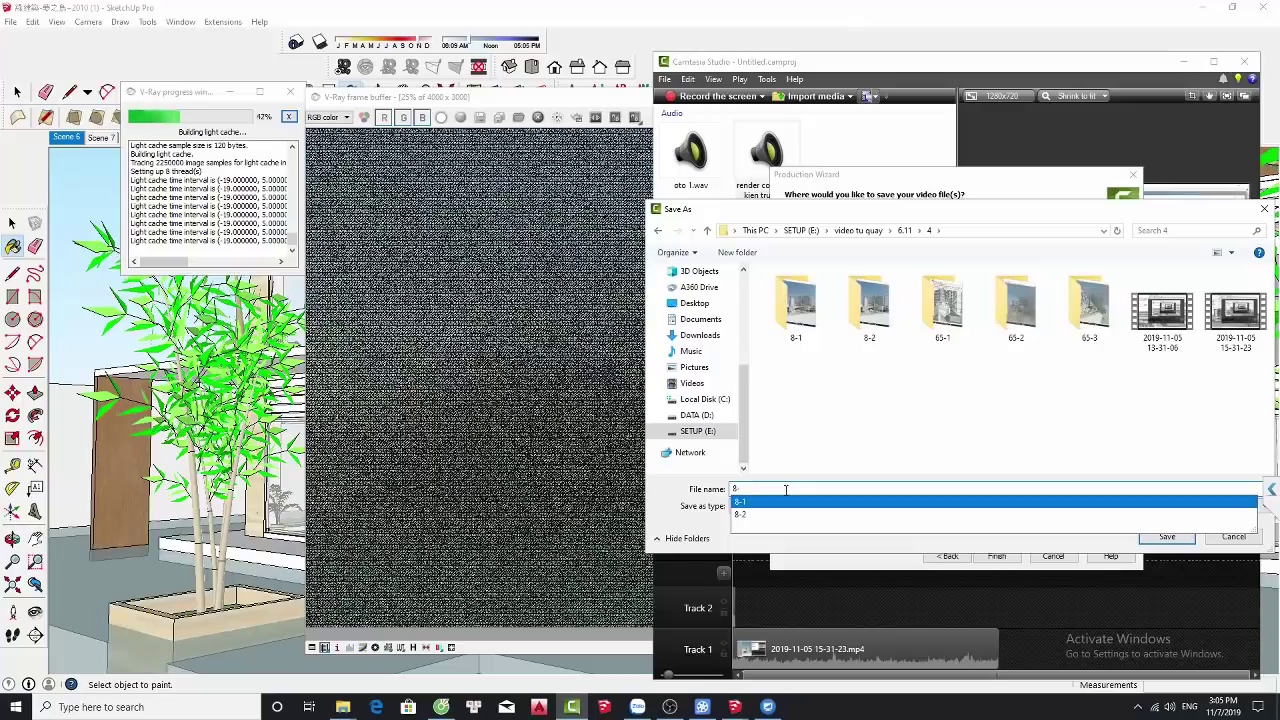
pyautogui.write('3')
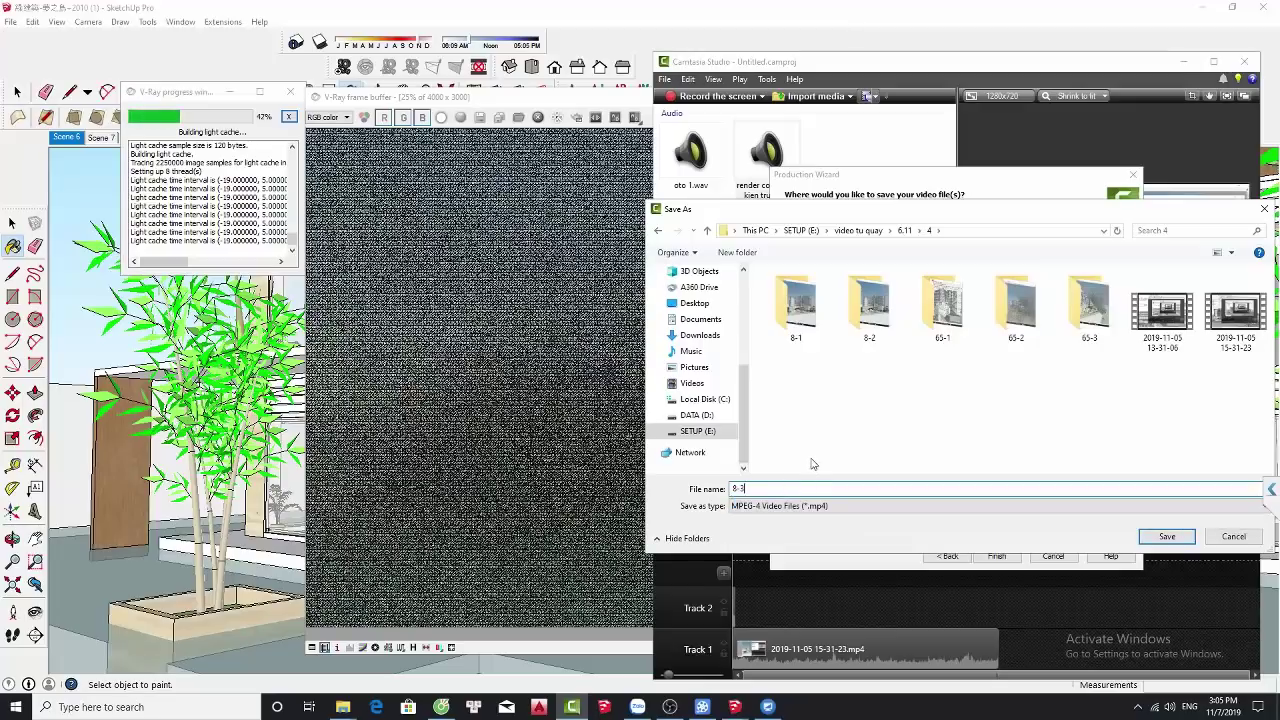
# - Start rendering 8-3.mp4 and minimize the rendering progress window
pyautogui.click(1187, 533)
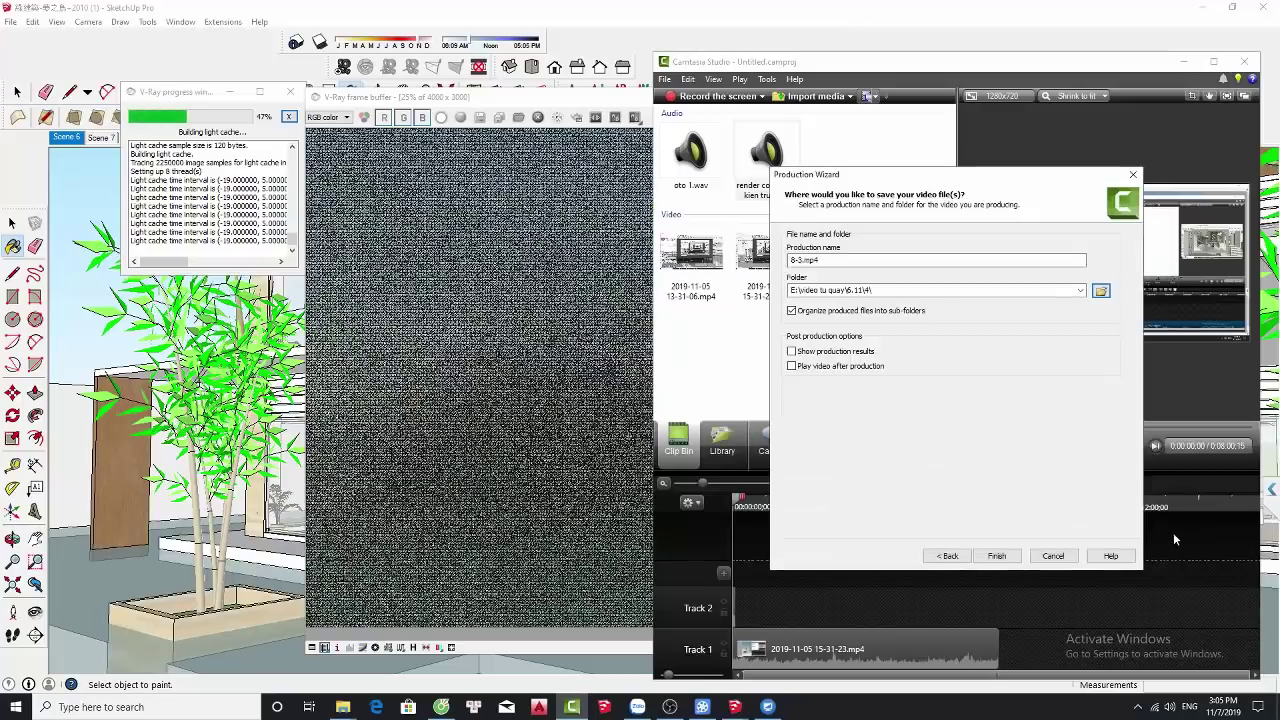
pyautogui.click(996, 556)
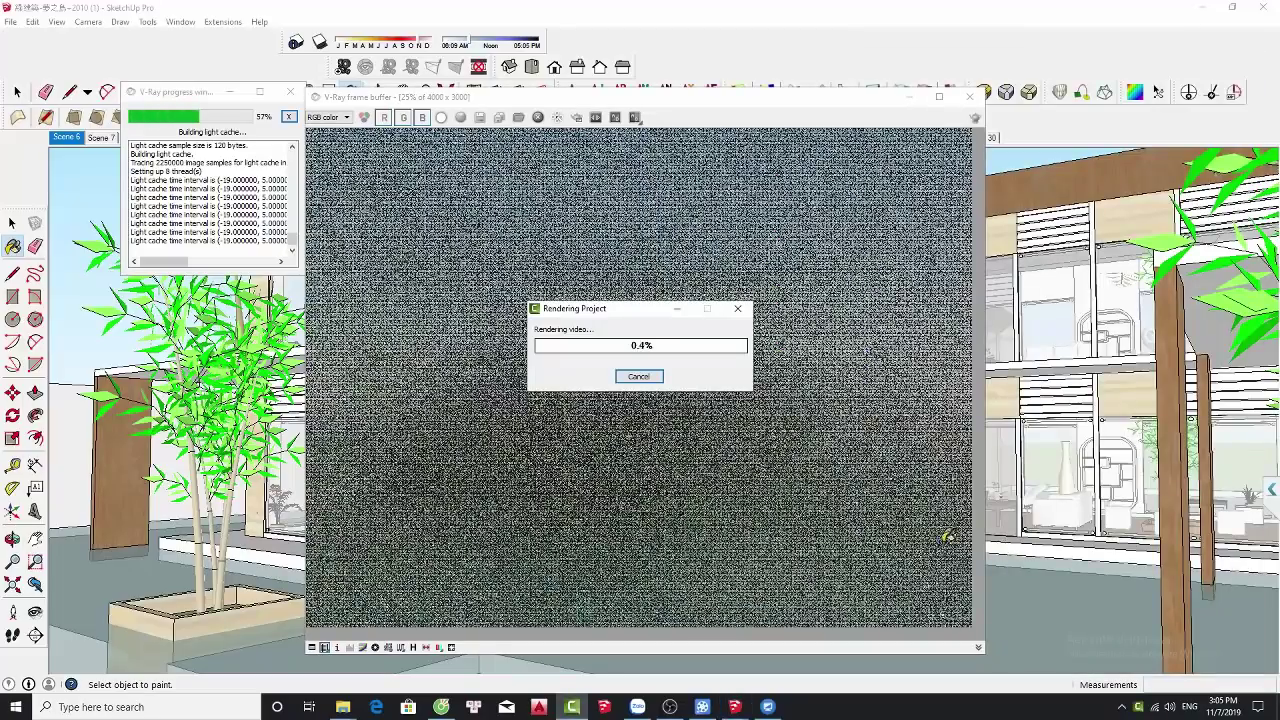
pyautogui.click(676, 311)
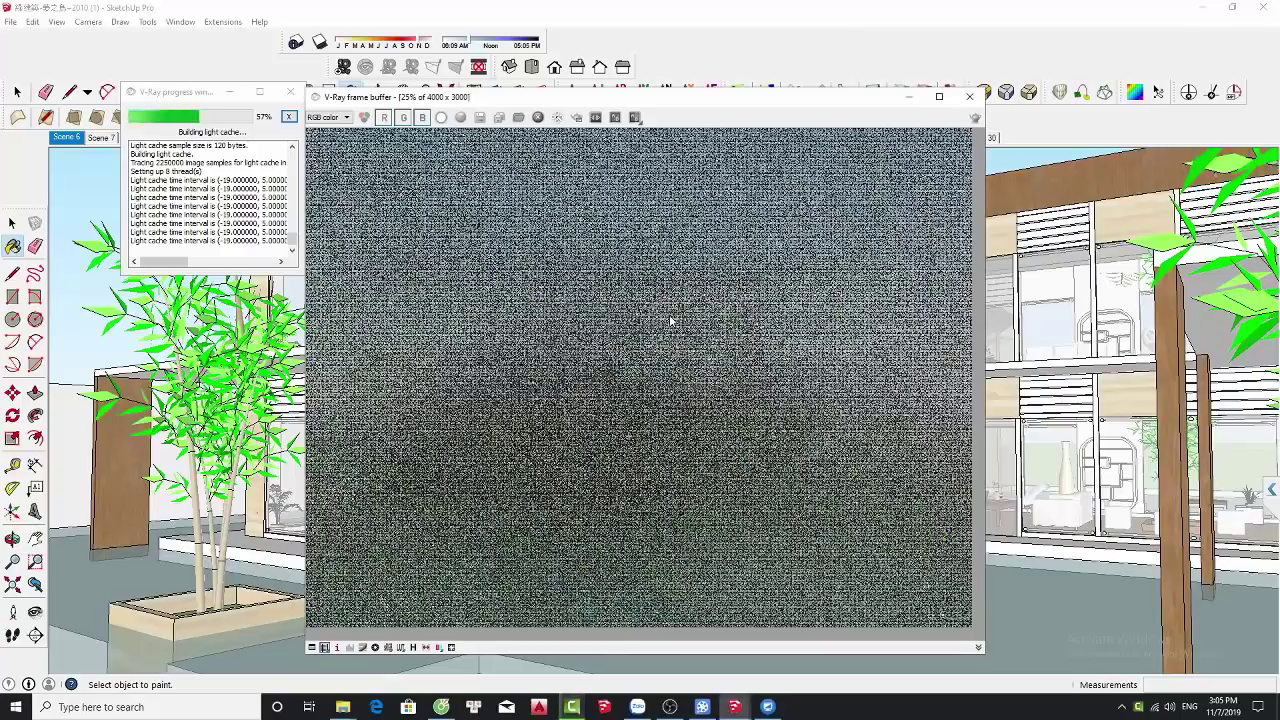